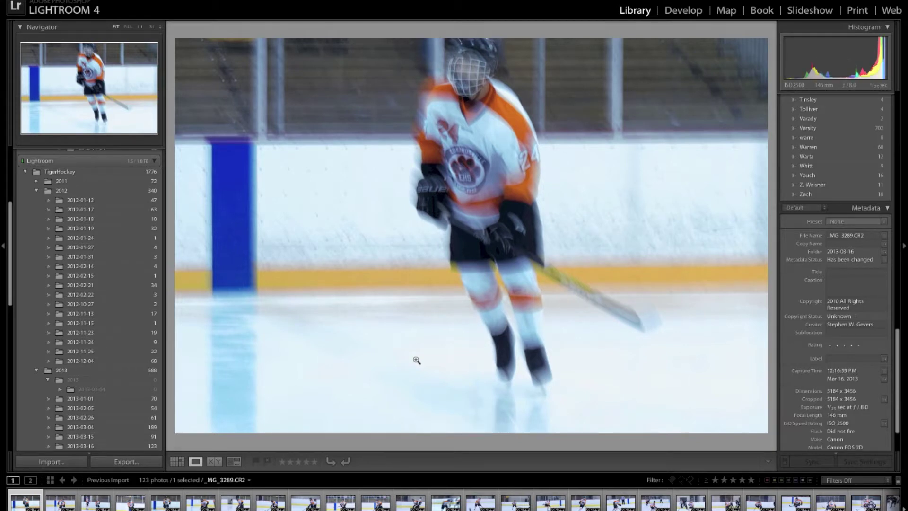
Reject _MG_3289.CR2, and reject _MG_3290.CR2 after checking the player's sharpness up close
key(x)
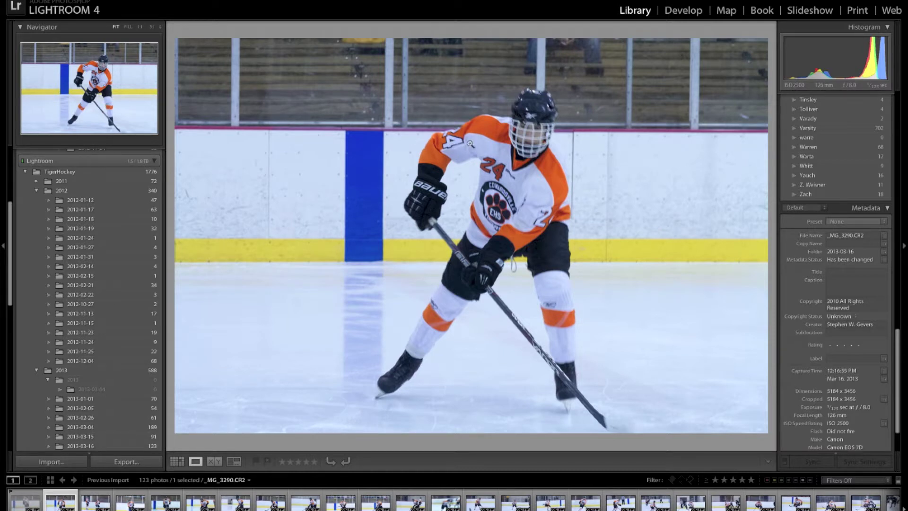
click(560, 122)
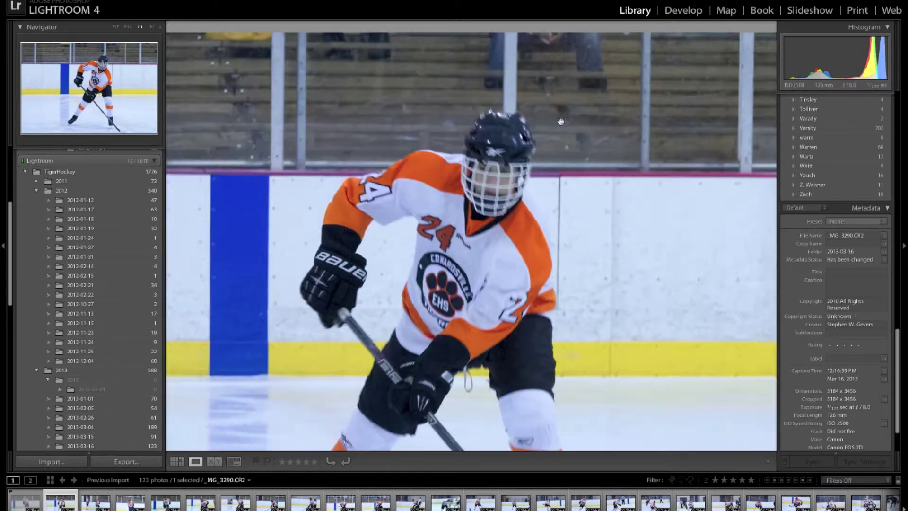
right_click(473, 243)
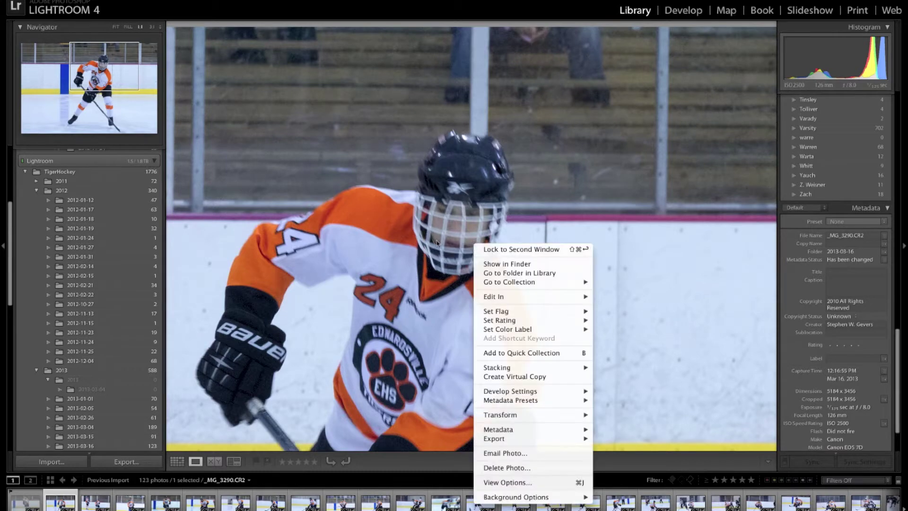
click(436, 239)
click(435, 240)
key(x)
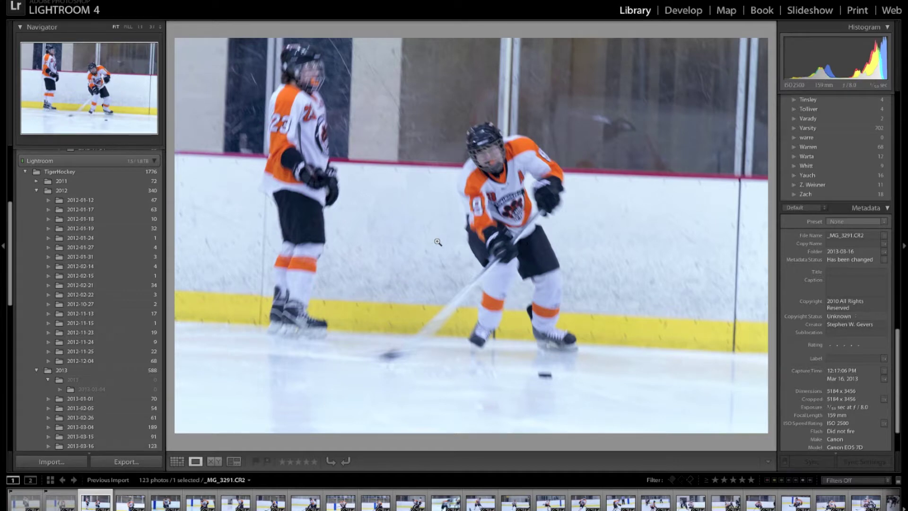
Reject the run of photos from _MG_3291.CR2 up to the one before _MG_3304.CR2
key(x)
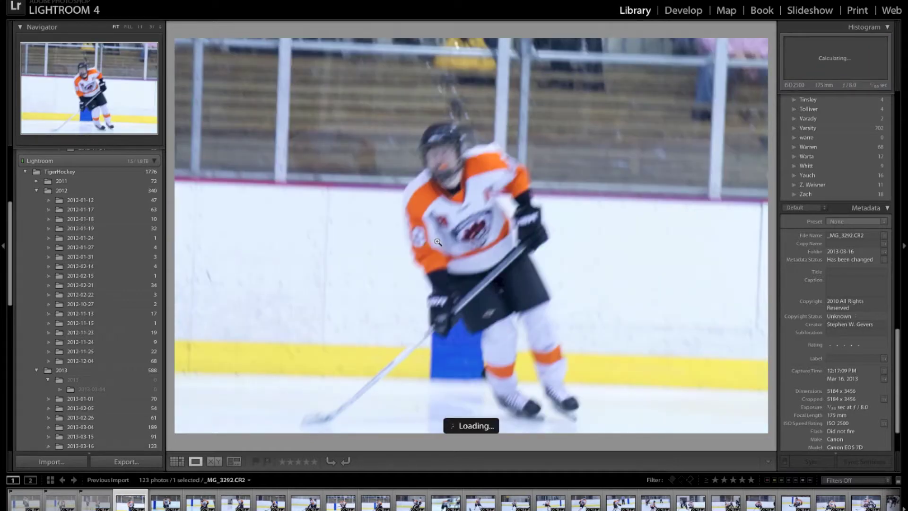
key(x)
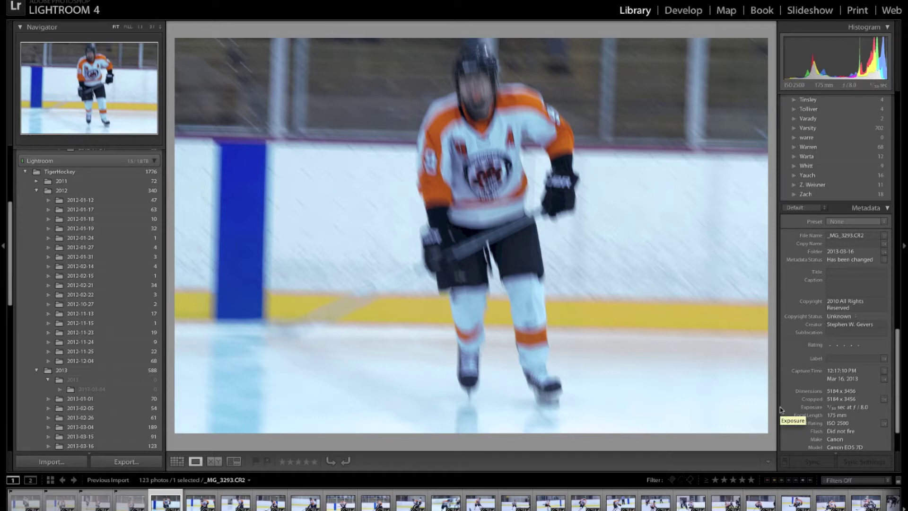
key(x)
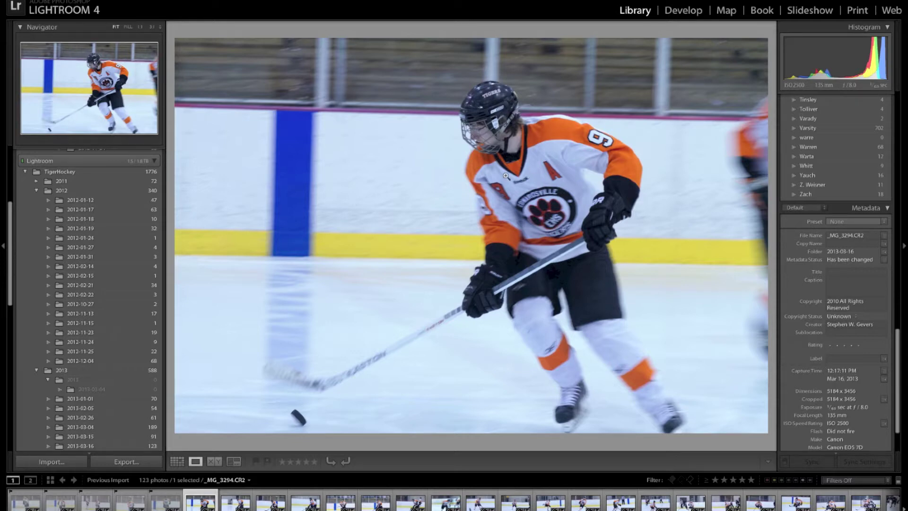
key(x)
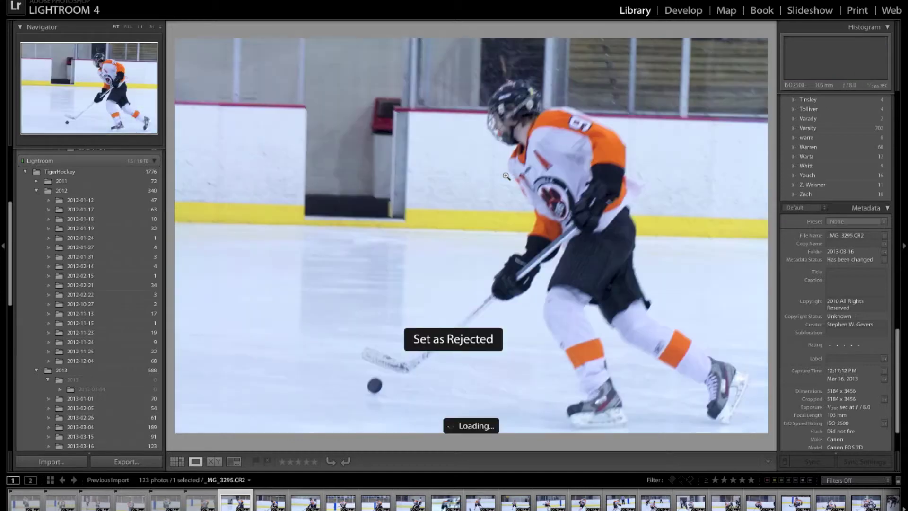
key(x)
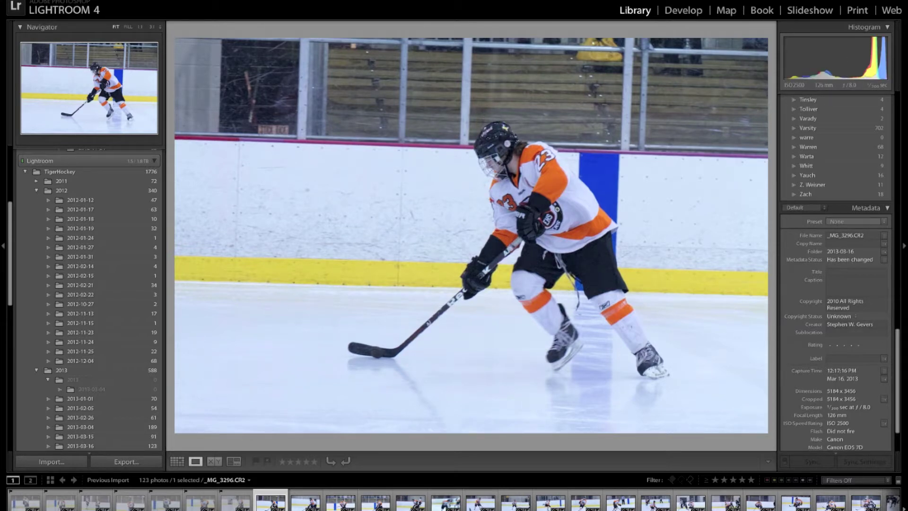
key(x)
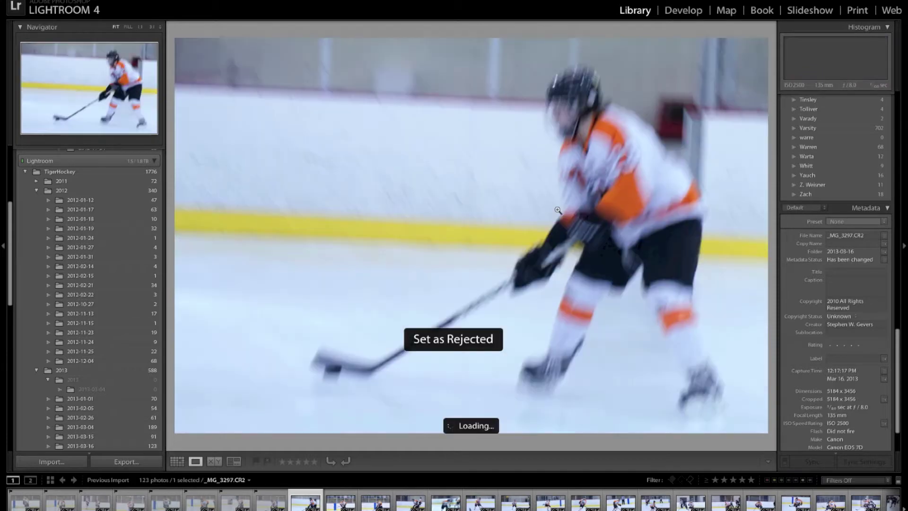
key(x)
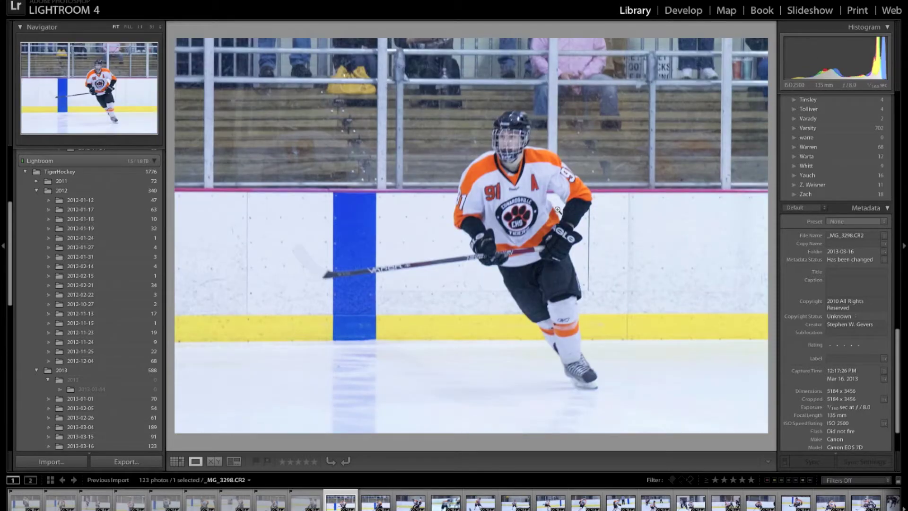
key(x)
key(x)
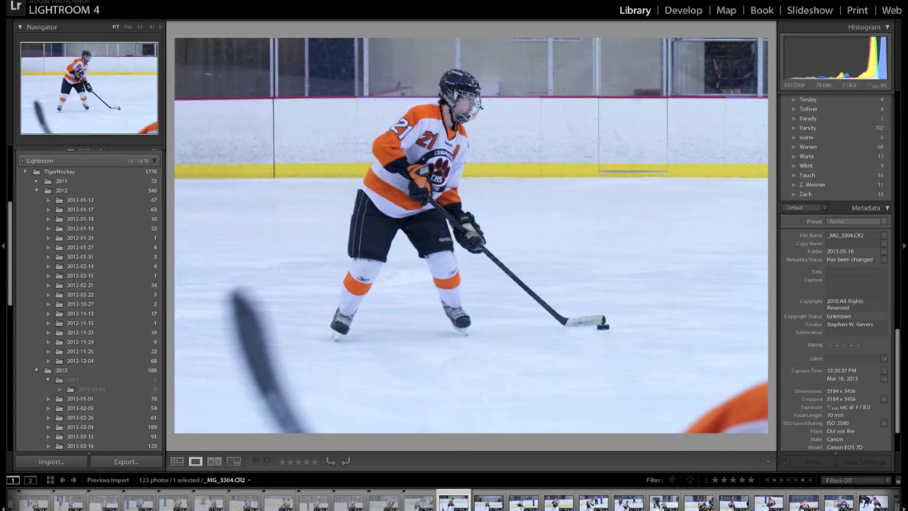
Examine the player's face, jersey and skates at 1:1 in _MG_3304.CR2 and _MG_3305.CR2 to judge sharpness
click(474, 105)
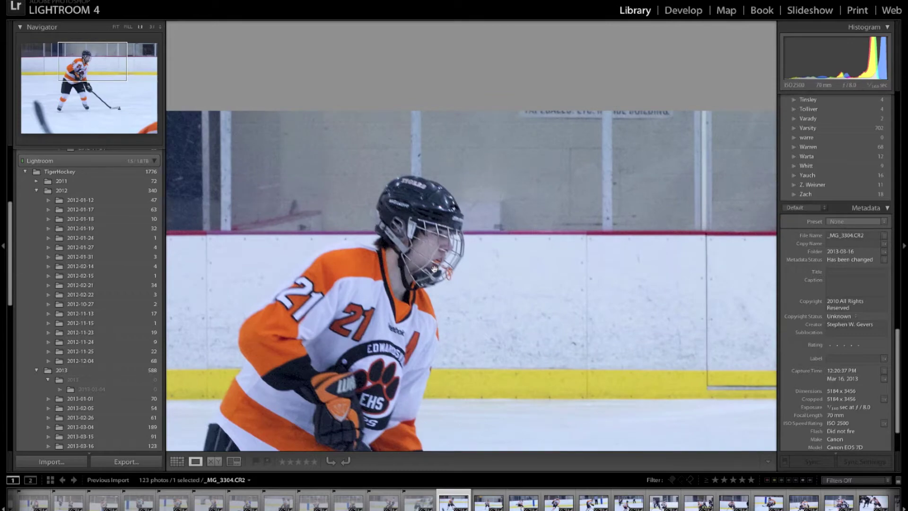
scroll(434, 269, down, 15)
scroll(434, 269, up, 10)
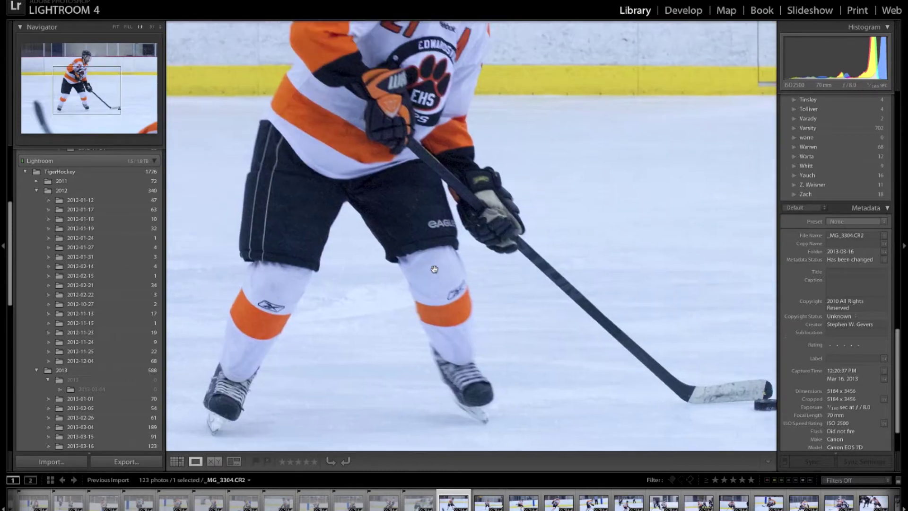
click(452, 241)
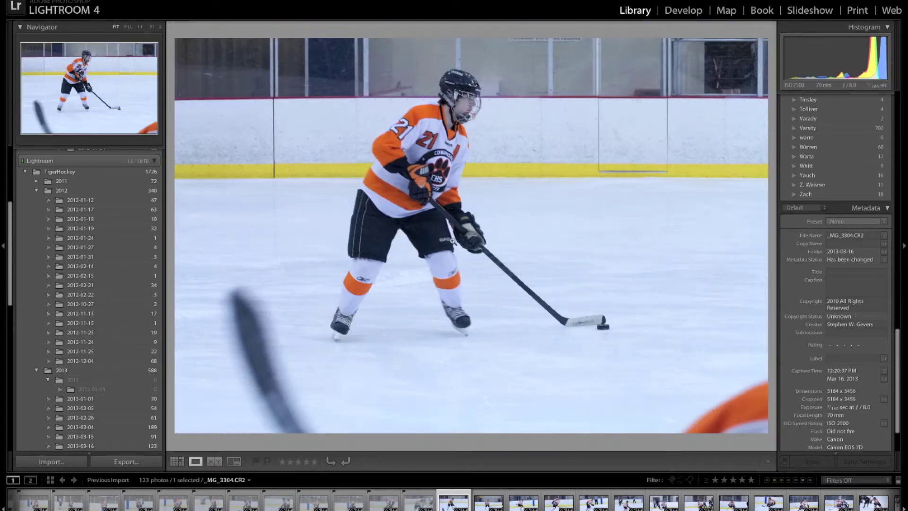
key(Right)
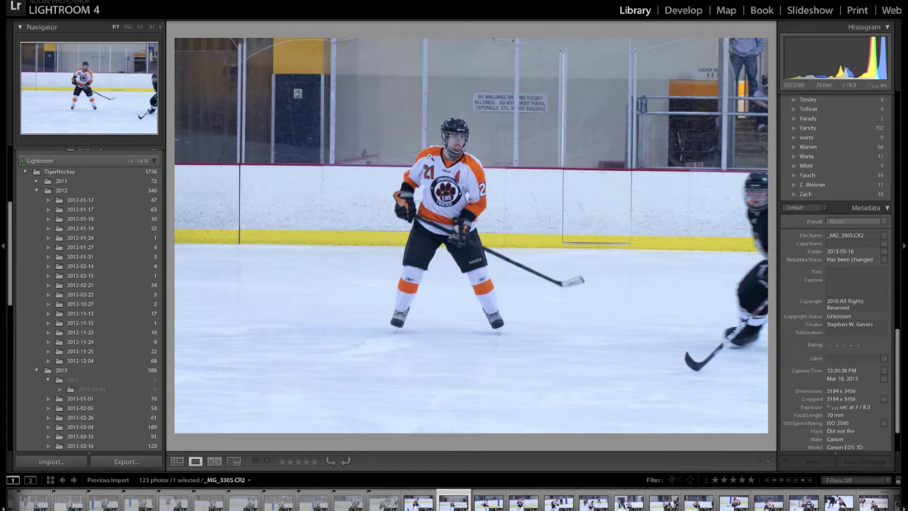
click(456, 140)
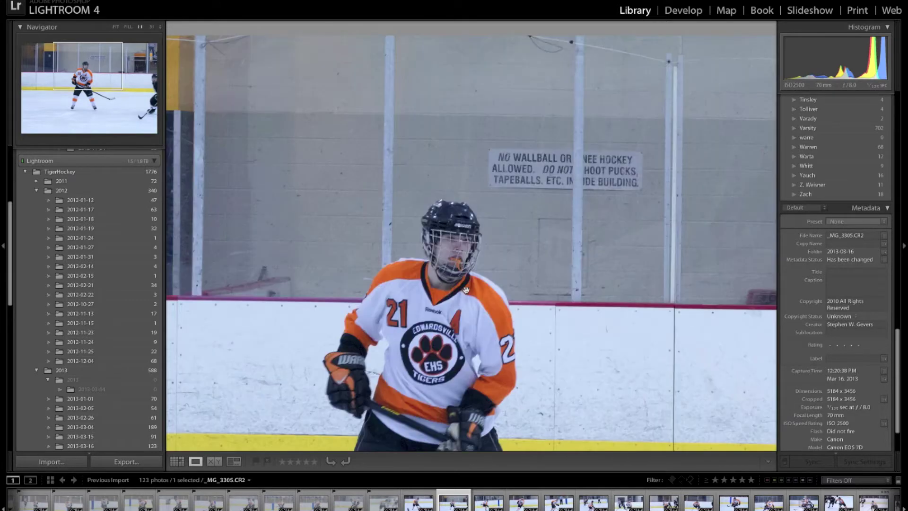
scroll(465, 290, down, 6)
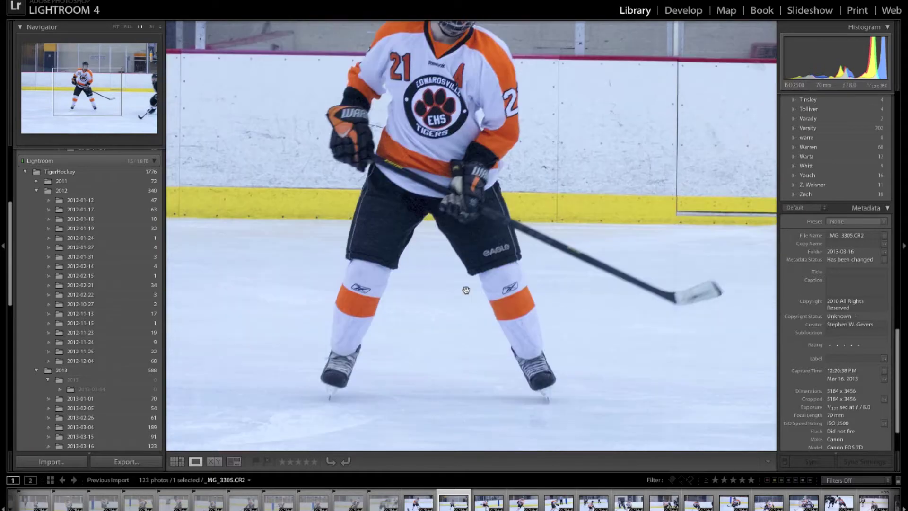
scroll(466, 290, up, 3)
click(466, 290)
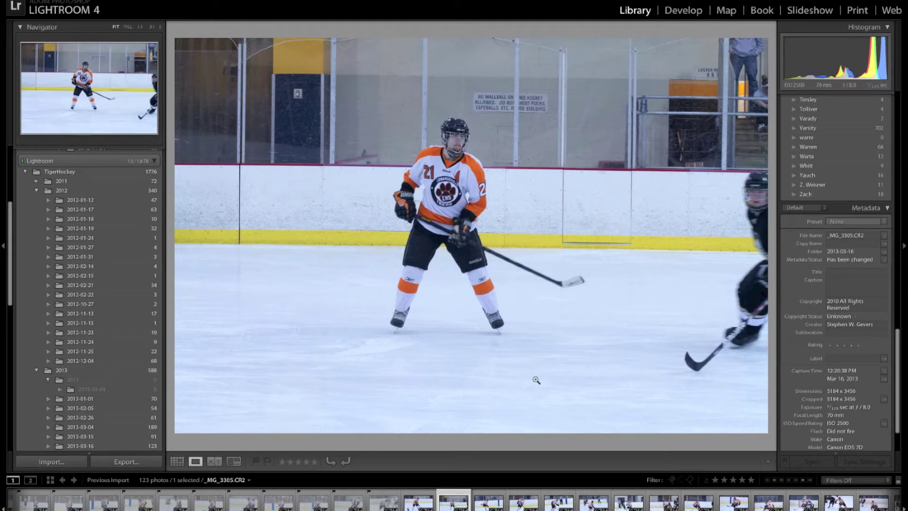
Reject _MG_3307.CR2, and reject _MG_3308.CR2 after checking the player's face at 1:1
key(Right)
key(Right)
key(x)
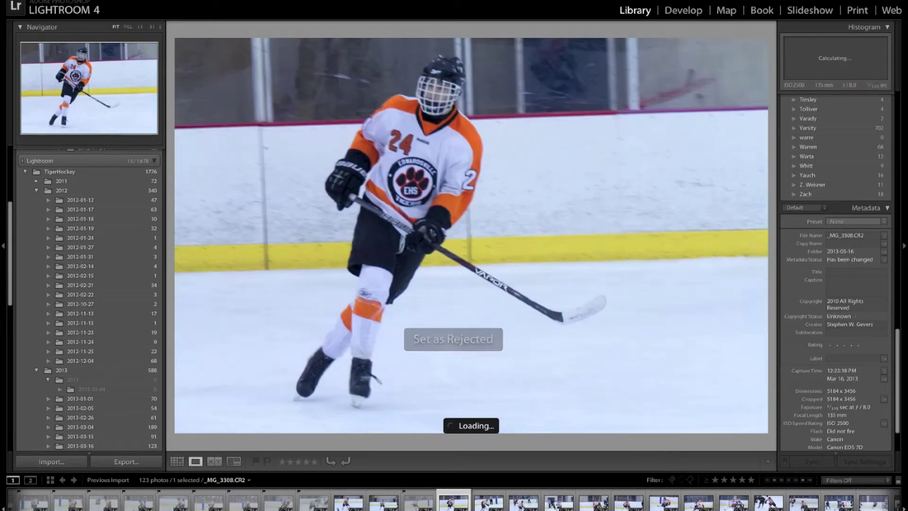
click(435, 94)
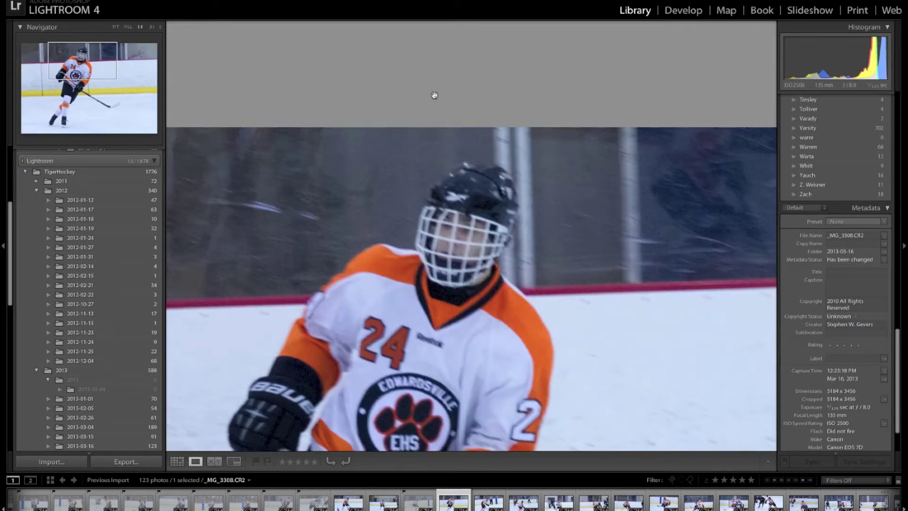
key(x)
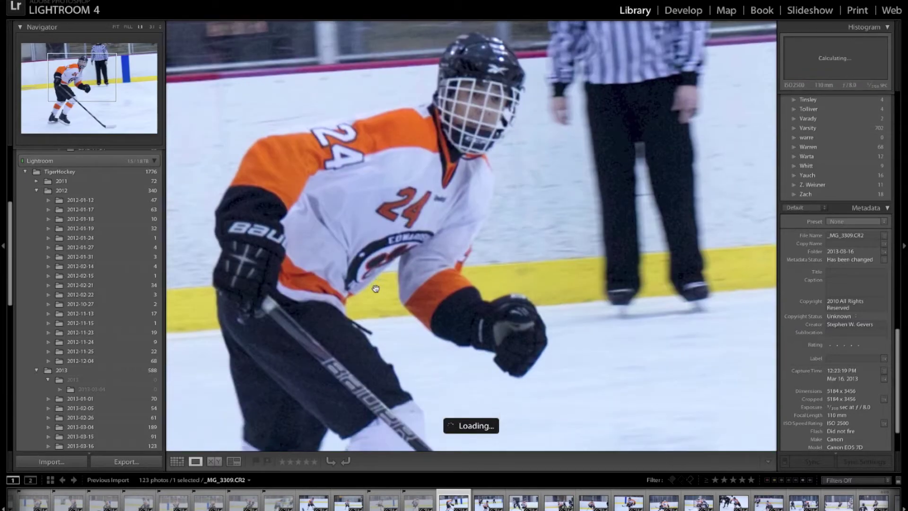
Review _MG_3309.CR2 through _MG_3311.CR2 at full-frame size without flagging them, and return to _MG_3304.CR2
click(454, 230)
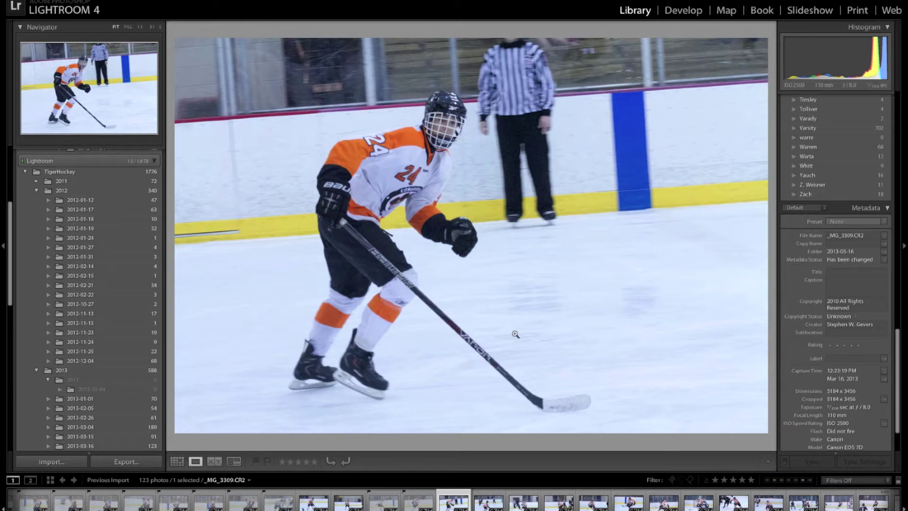
key(Right)
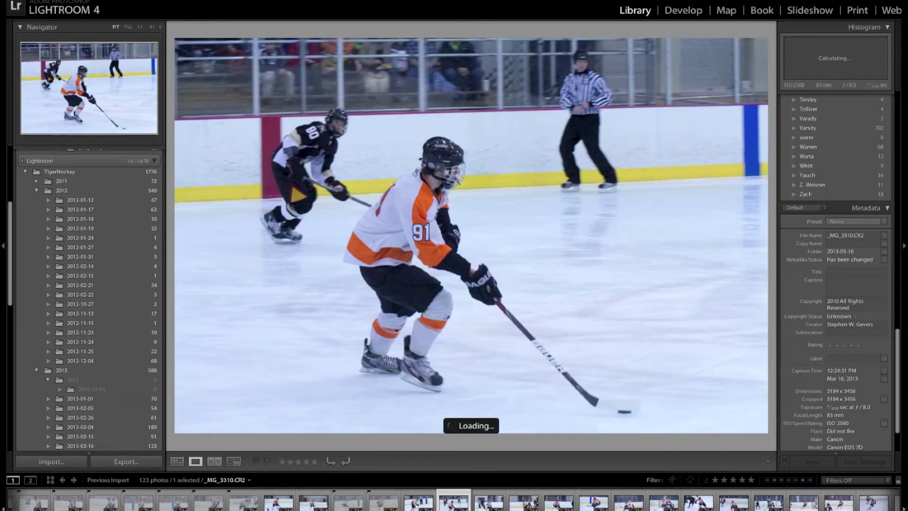
key(Right)
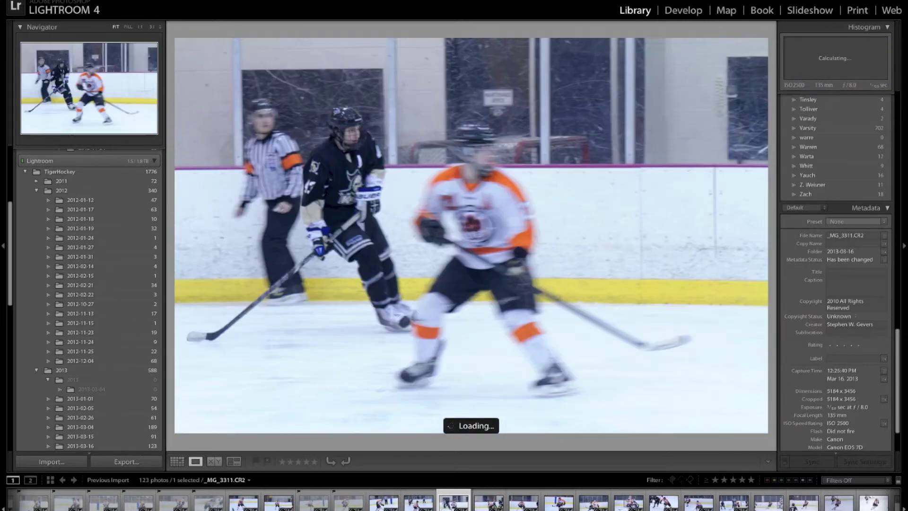
key(Left)
key(Left)
key(Left)
key(Left)
key(Left)
key(Left)
key(Left)
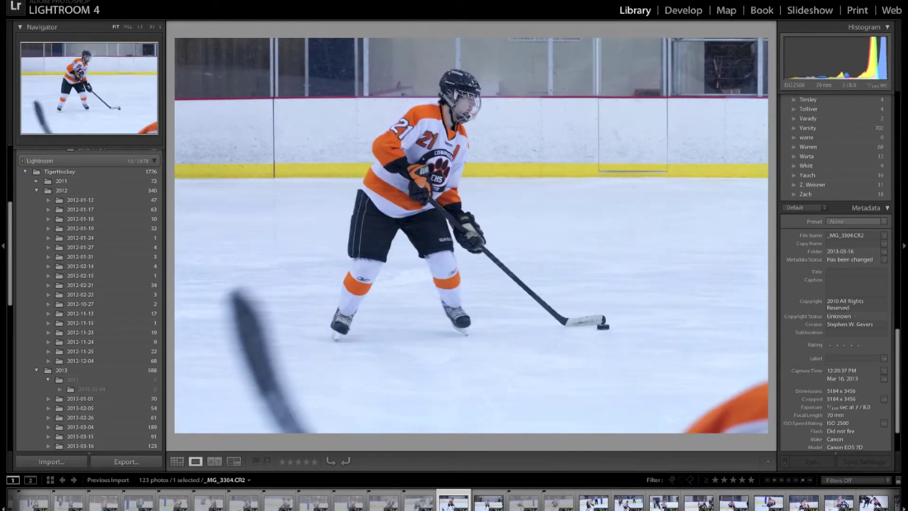
Review the keywords assigned to the Custom keyword set in its editor without changing them
scroll(842, 221, up, 15)
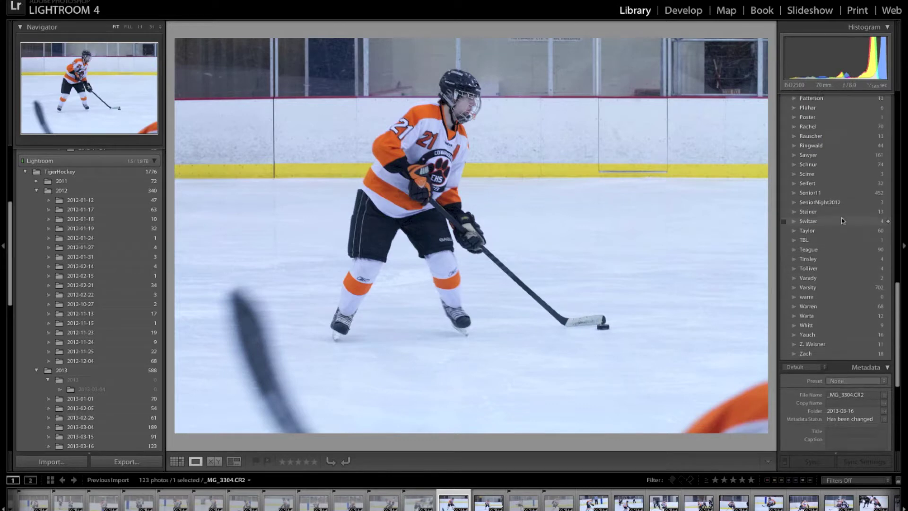
scroll(841, 220, up, 10)
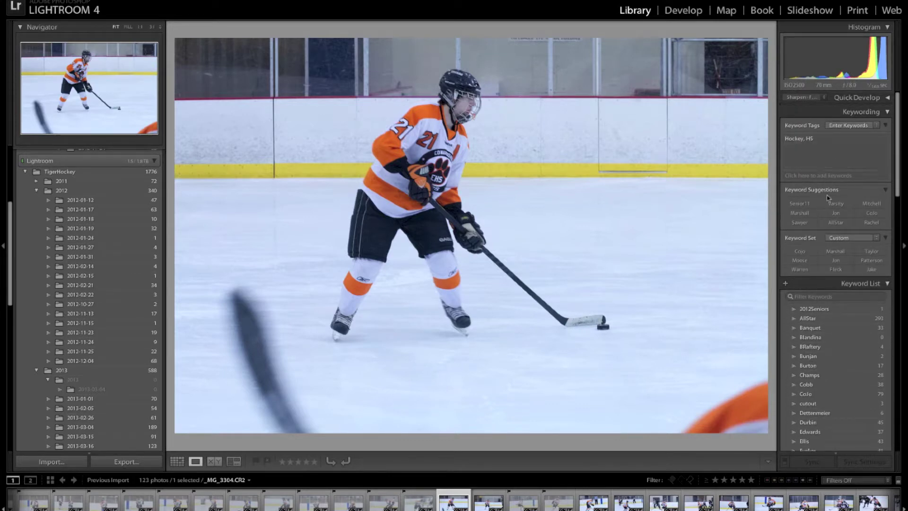
click(875, 240)
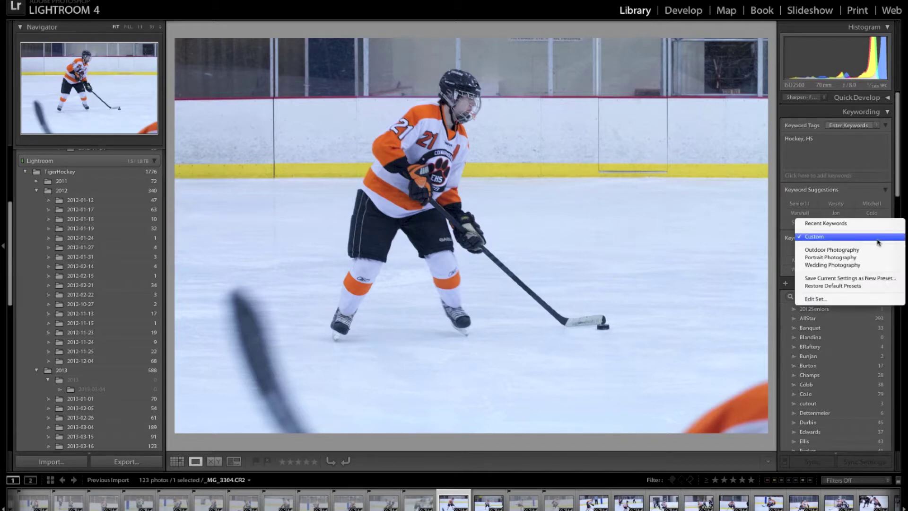
click(824, 299)
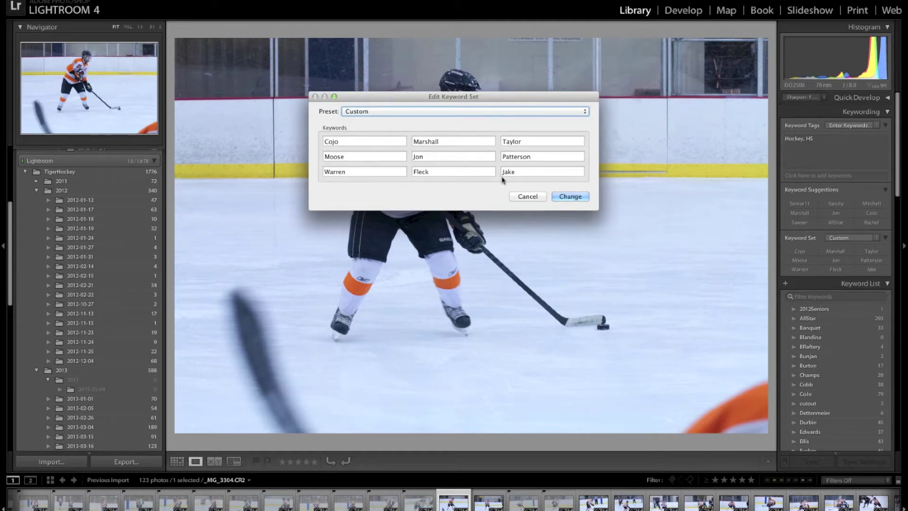
click(533, 197)
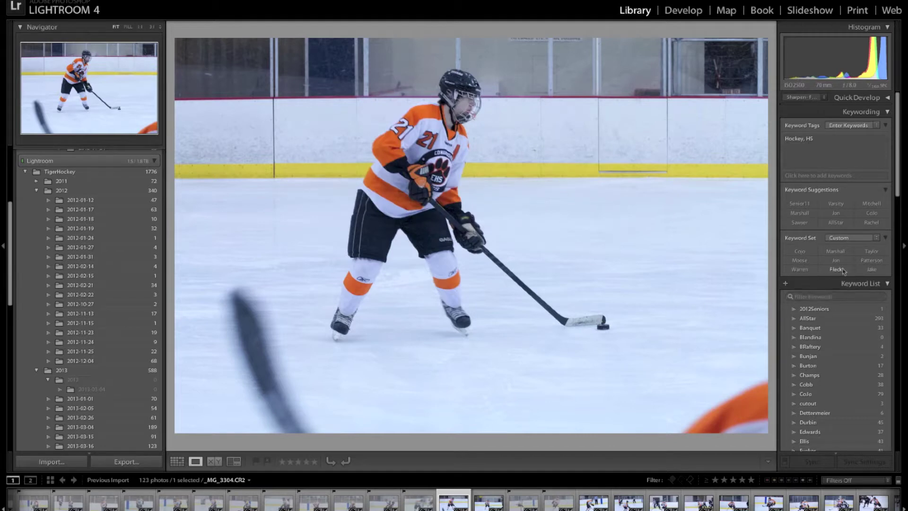
Tag _MG_3304.CR2 and _MG_3305.CR2 with the number 21 player's nickname from the Custom keyword set
click(799, 260)
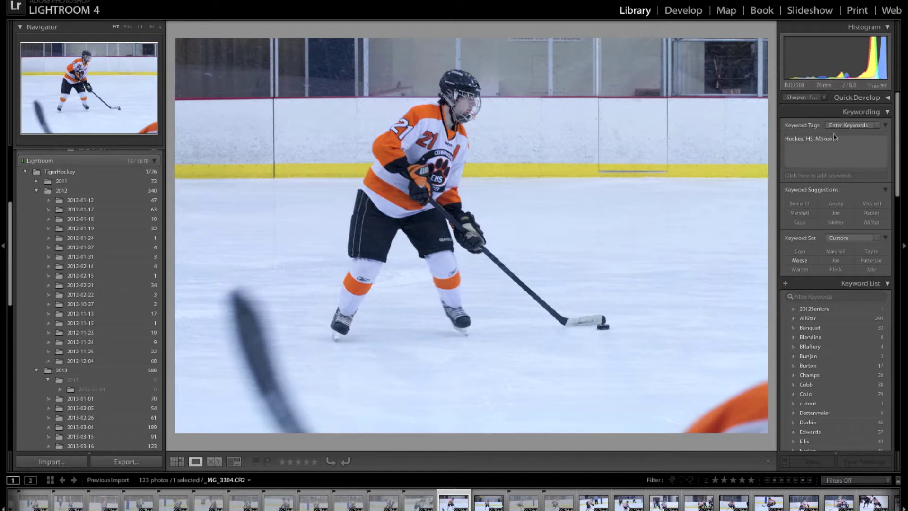
key(Right)
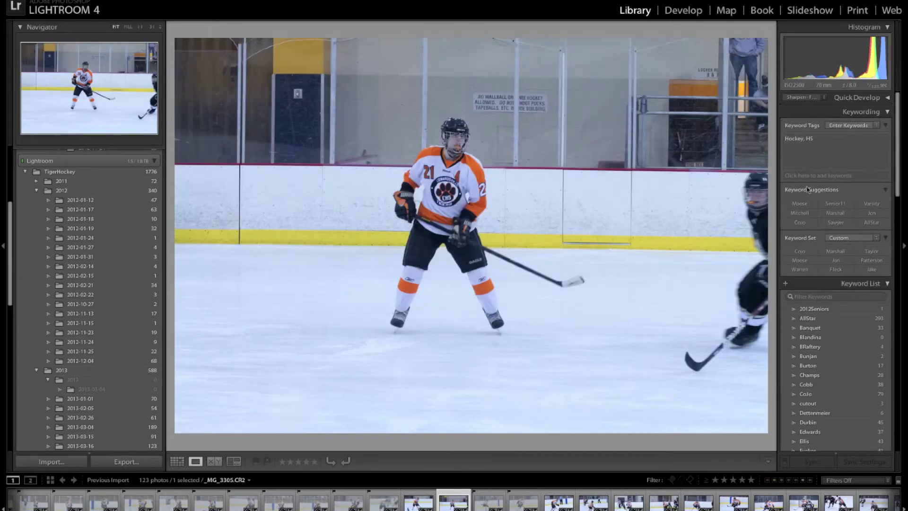
click(800, 261)
Tag _MG_3309.CR2 with the number 24 player's name and _MG_3310.CR2 with the number 91 player's name from the Custom keyword set
key(Right)
key(Right)
key(Right)
key(Right)
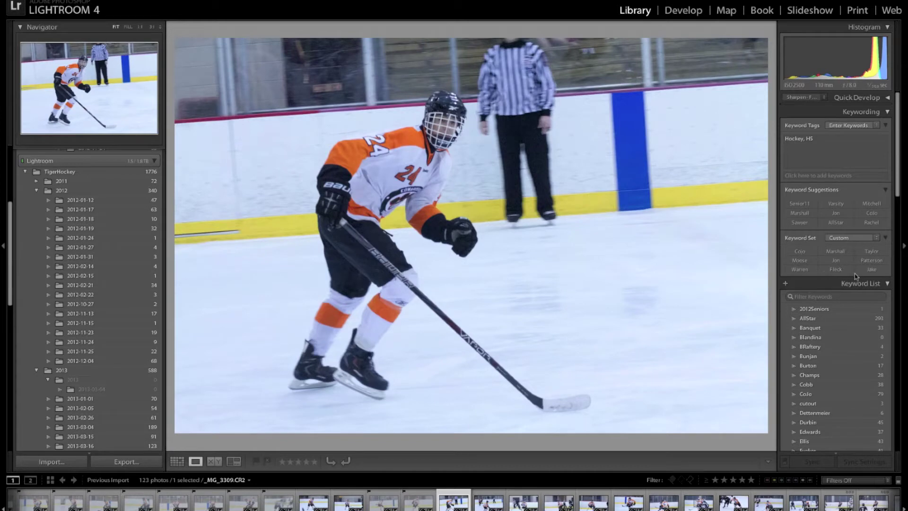
click(869, 262)
key(Right)
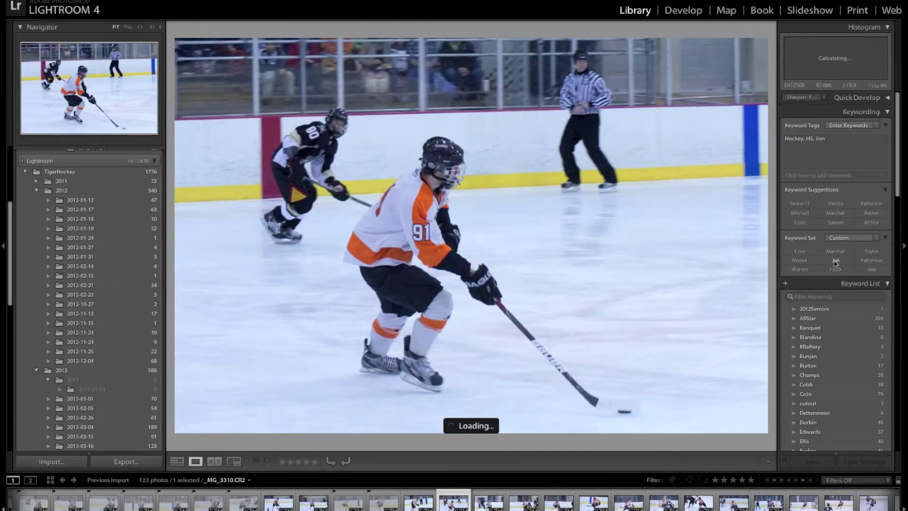
Reject _MG_3311.CR2 and _MG_3312.CR2, and tag _MG_3313.CR2 with the number 21 player's nickname from the Custom keyword set
key(Right)
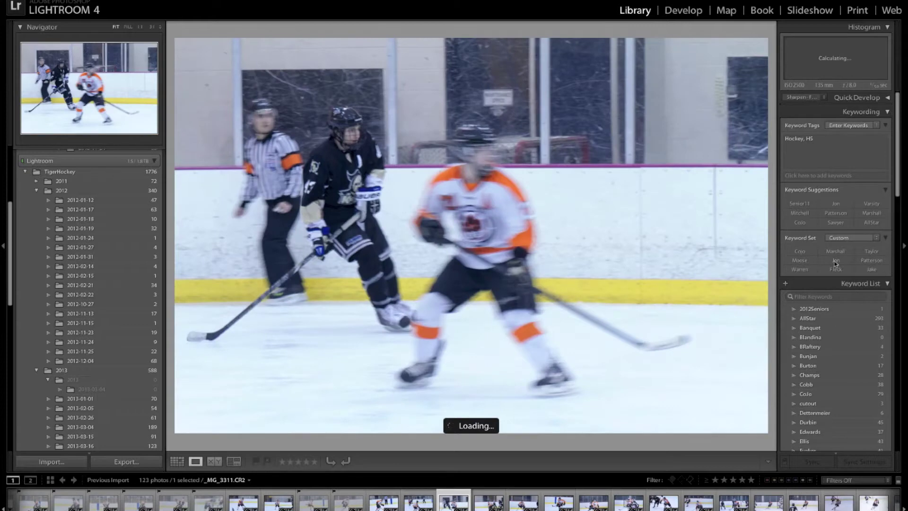
key(x)
key(x)
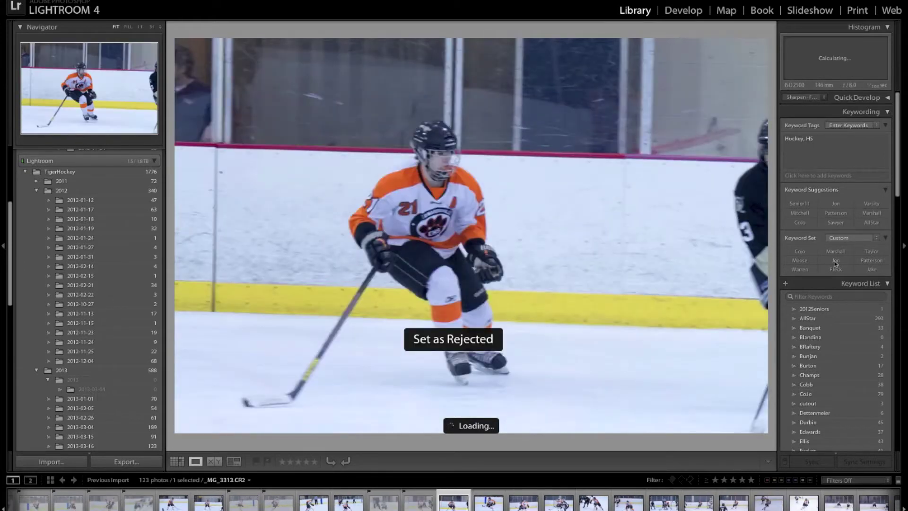
click(799, 261)
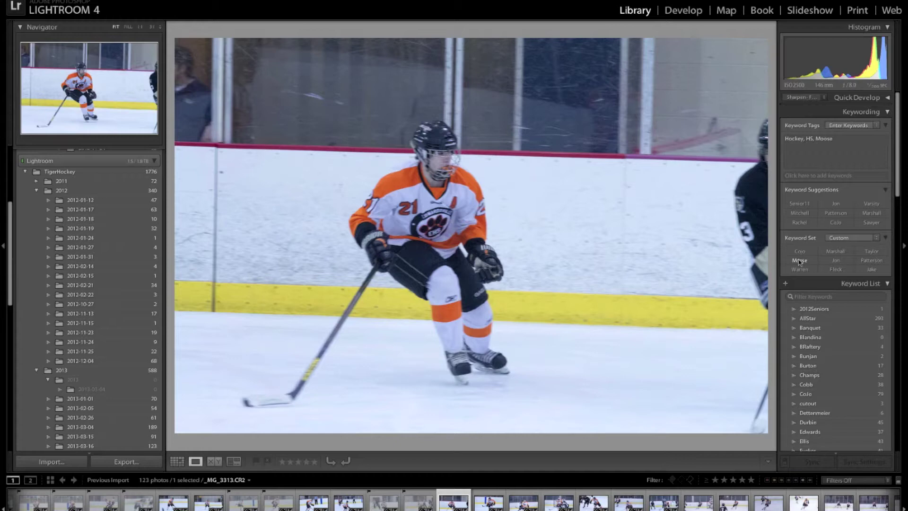
Tag _MG_3314.CR2 with the number 42 player's name from the Custom keyword set and compare it with _MG_3315.CR2
key(Right)
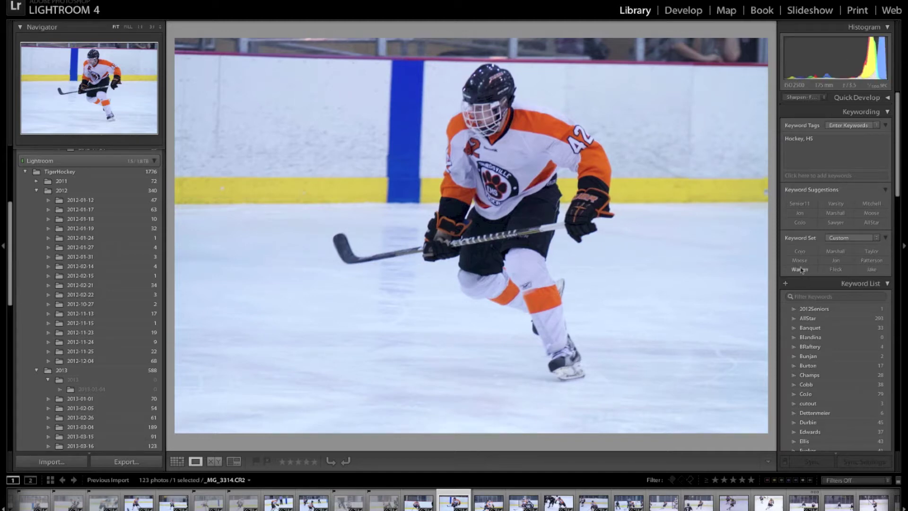
click(799, 270)
key(Right)
key(Left)
key(Right)
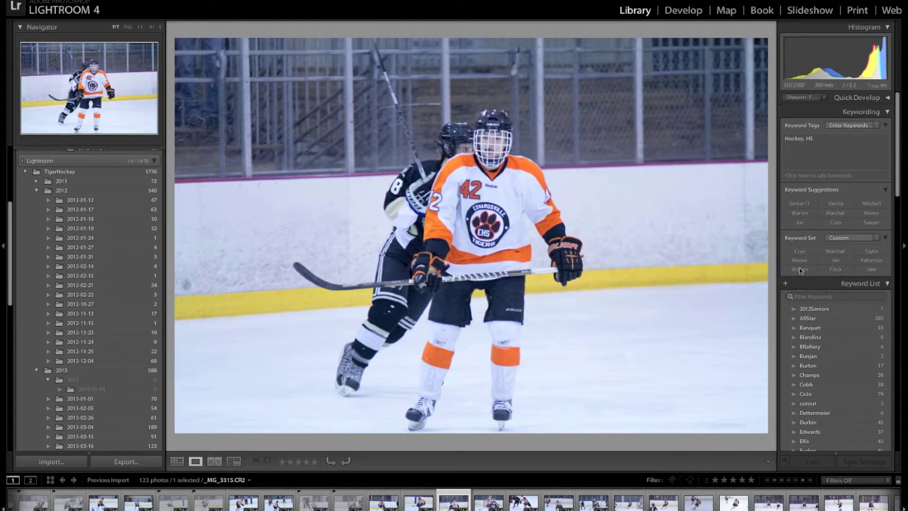
Reject _MG_3316.CR2 and _MG_3320.CR2, and tag _MG_3318.CR2 with the number 23 player's nickname from the Custom keyword set
key(Right)
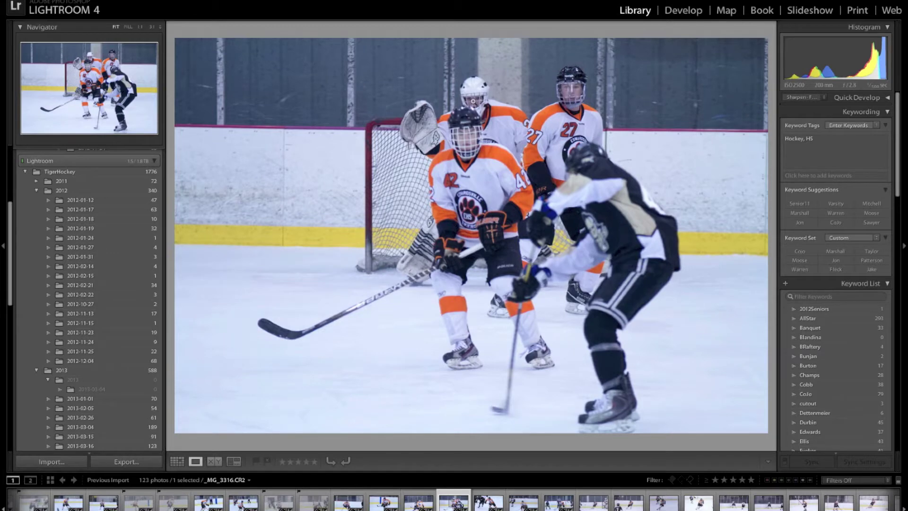
key(x)
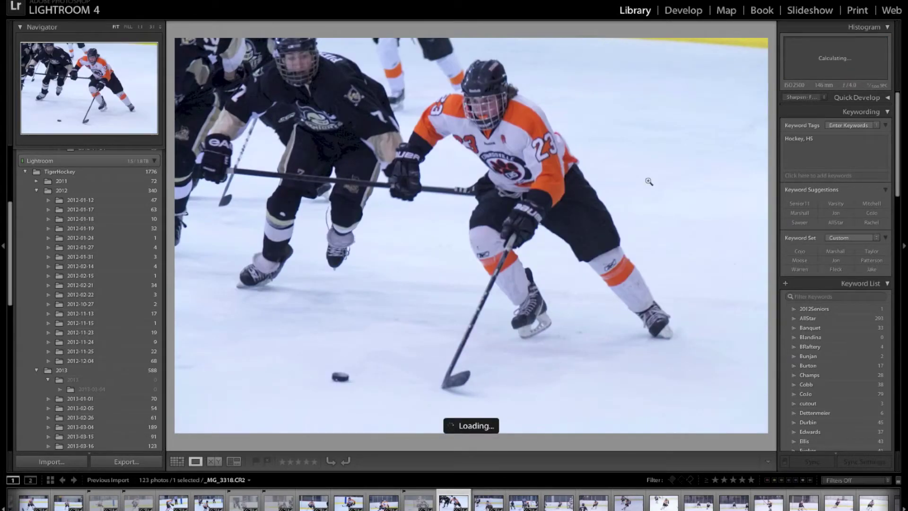
click(799, 252)
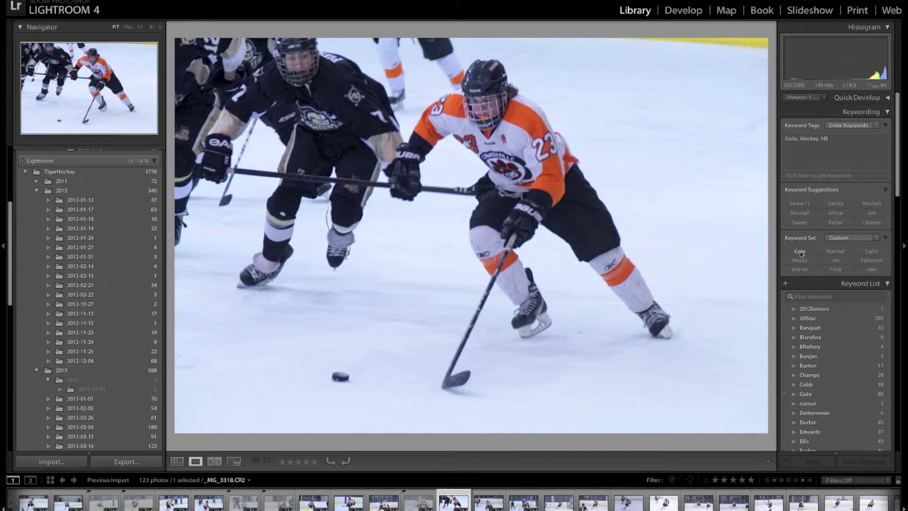
key(Right)
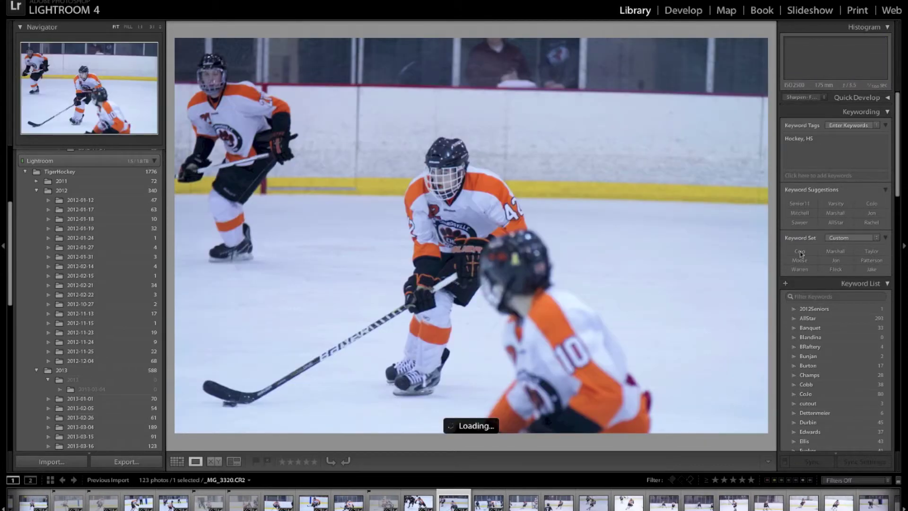
key(x)
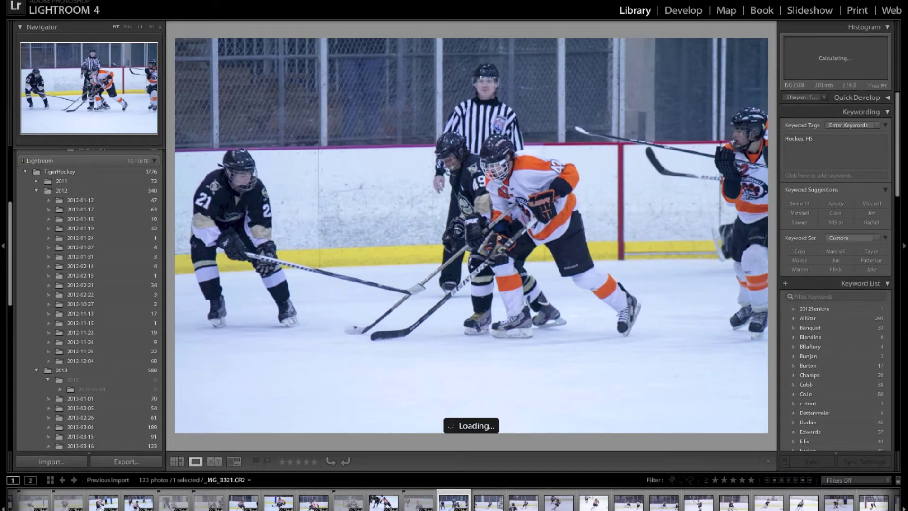
Tag _MG_3321.CR2 with the number 42 player's name and rate it two stars
click(799, 269)
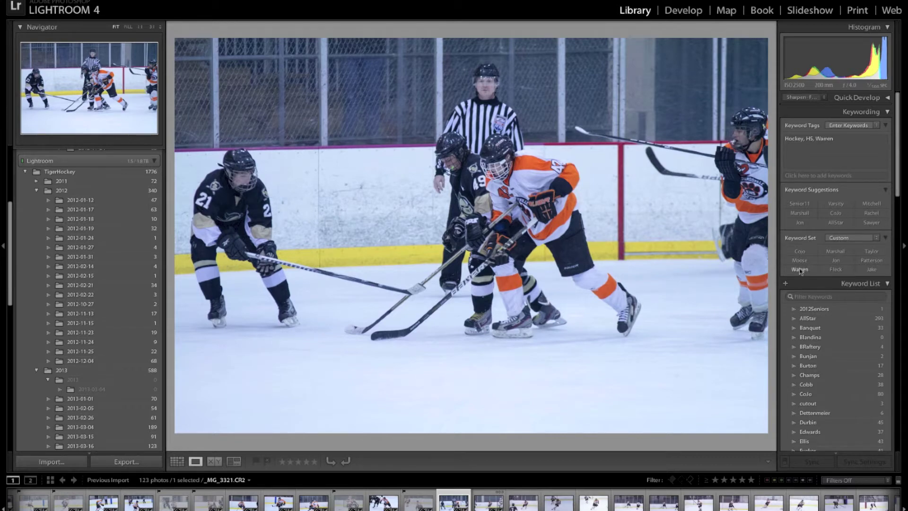
key(Right)
key(Left)
key(2)
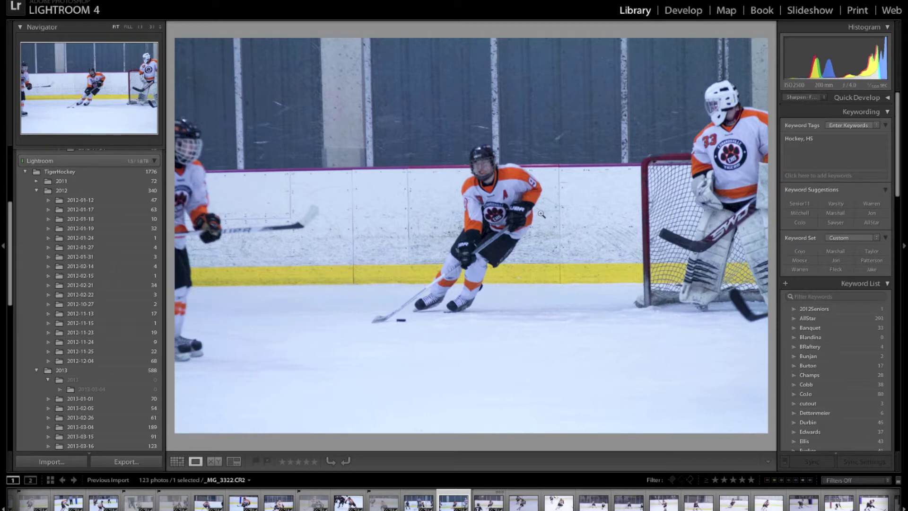
Check the number 9 player's sharpness up close in _MG_3322.CR2 and _MG_3323.CR2, and reject both shots
click(483, 175)
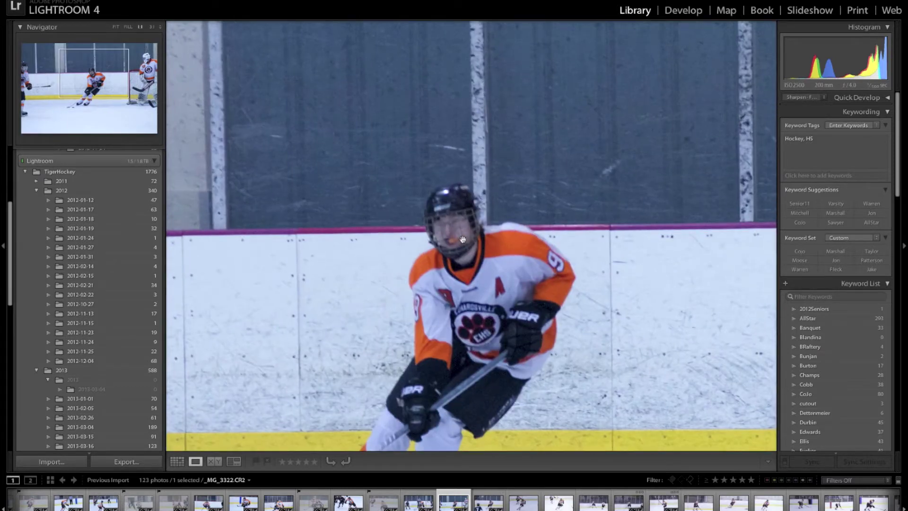
key(shift+x)
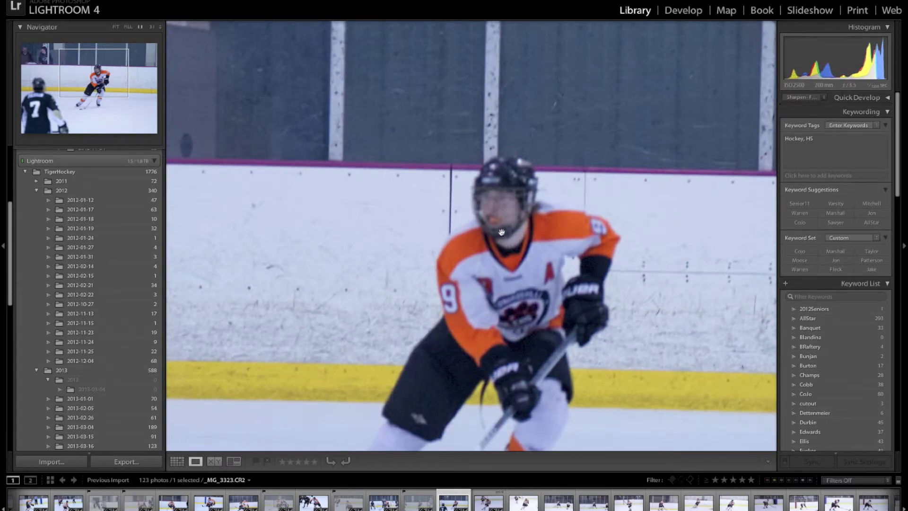
key(x)
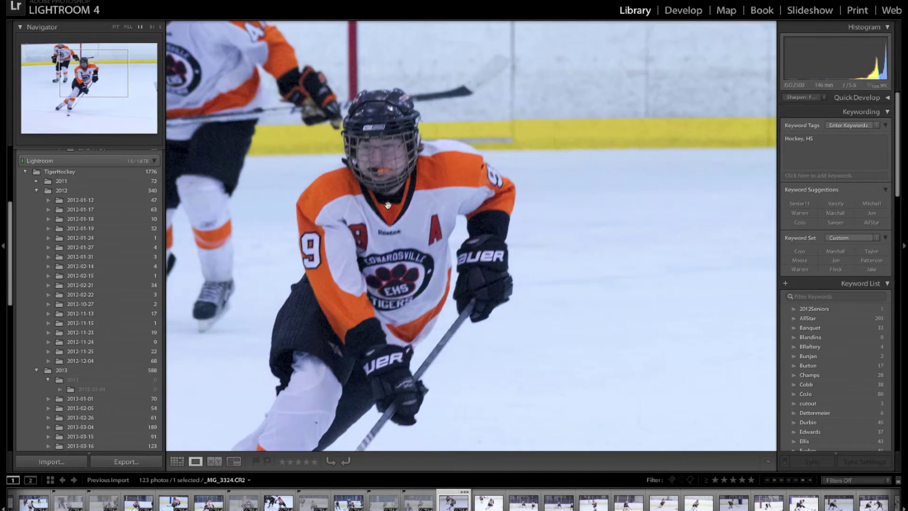
Rate _MG_3324.CR2 two stars and inspect the puck carrier in _MG_3326.CR2 up close
click(389, 206)
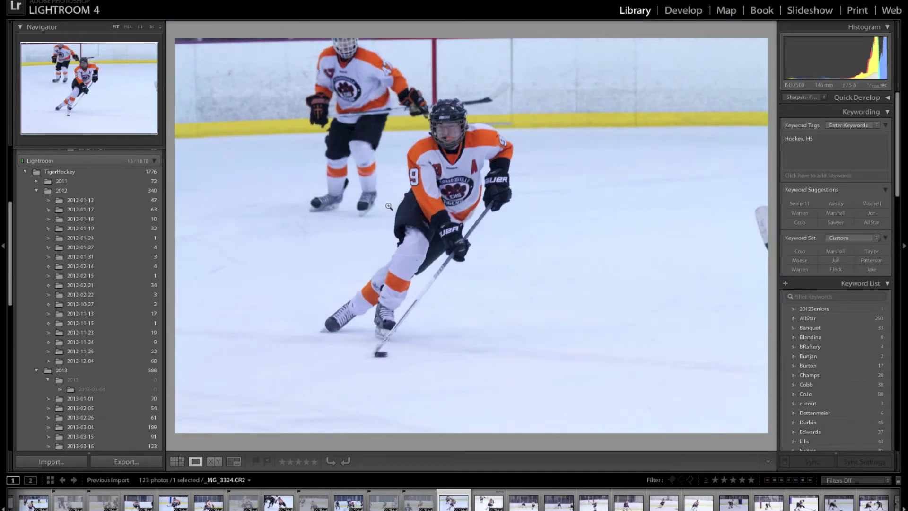
key(2)
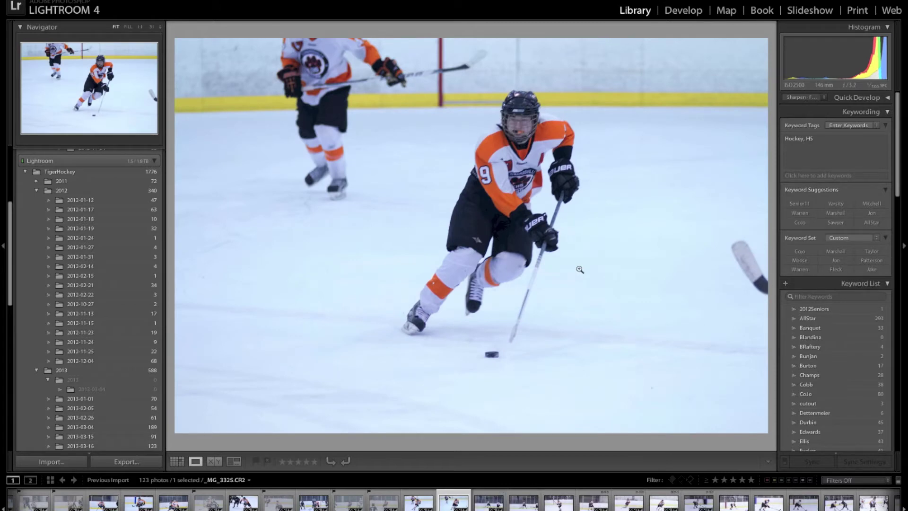
key(Right)
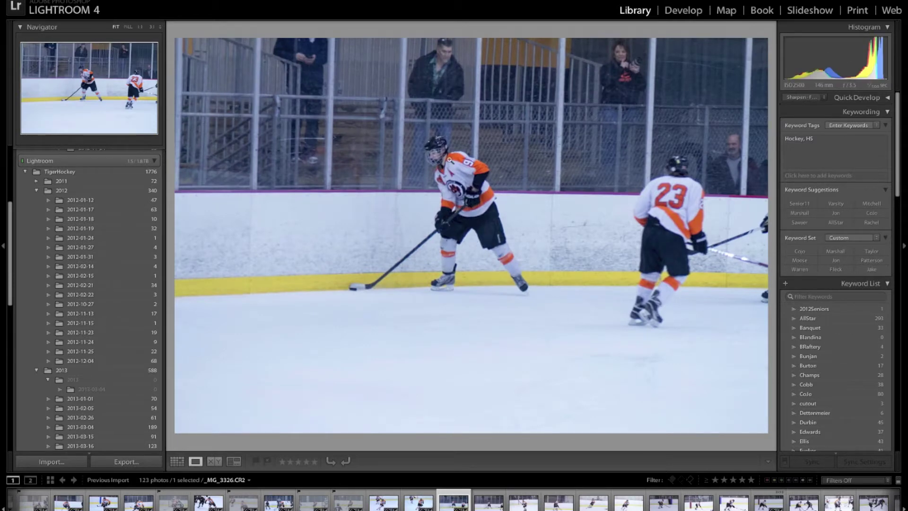
click(425, 176)
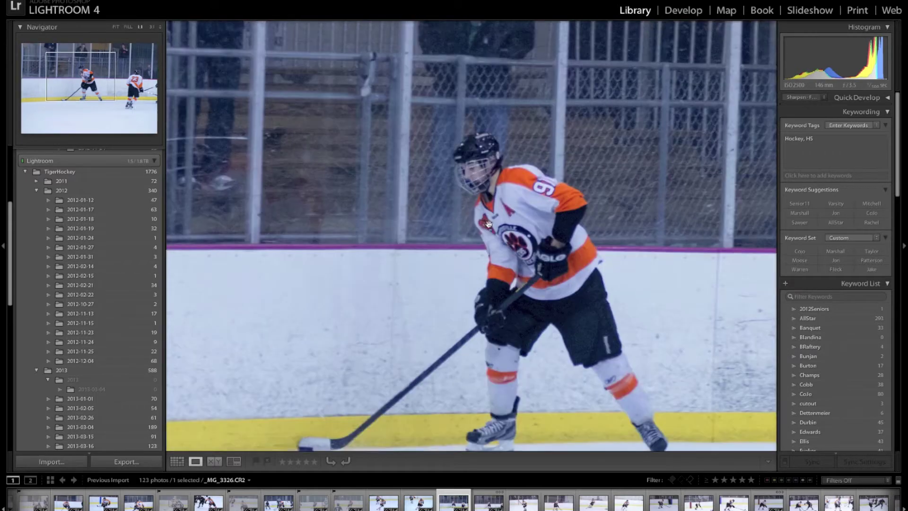
scroll(489, 224, down, 2)
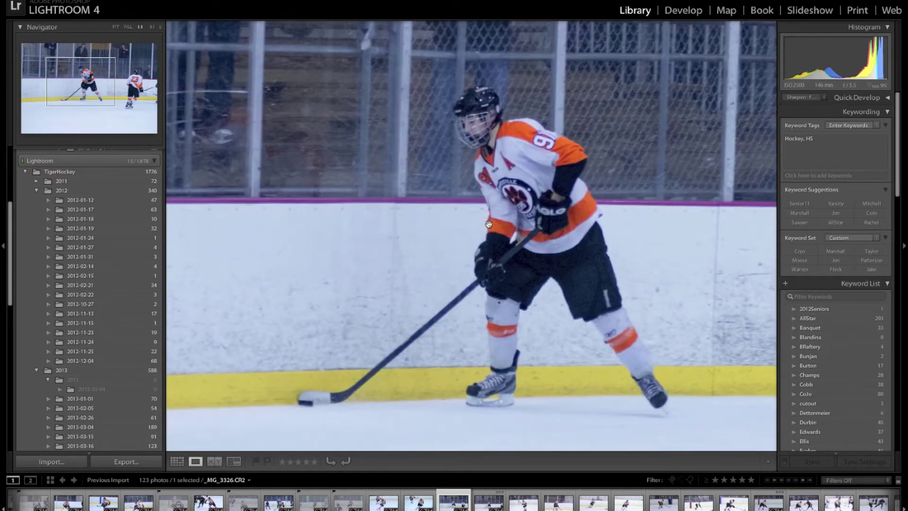
Tag _MG_3324.CR2 and _MG_3325.CR2 with the number 9 player's name from the Custom keyword set
key(Left)
key(Left)
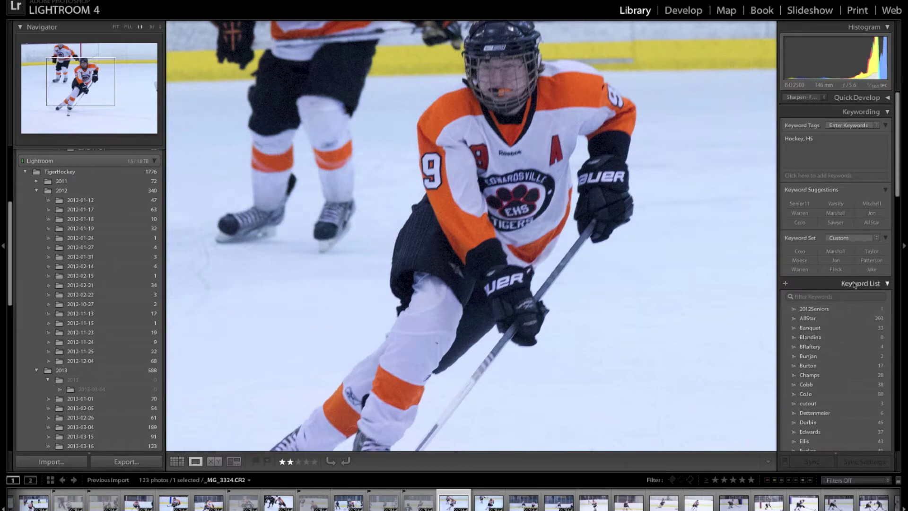
click(871, 253)
key(Right)
click(870, 253)
Tag _MG_3326.CR2 and _MG_3327.CR2 with the number 91 player's name from the Custom keyword set
key(Right)
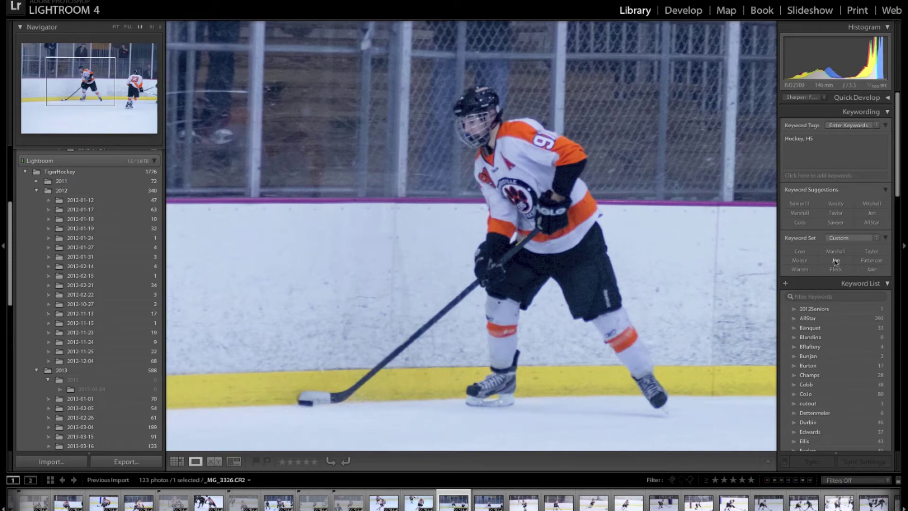
key(Right)
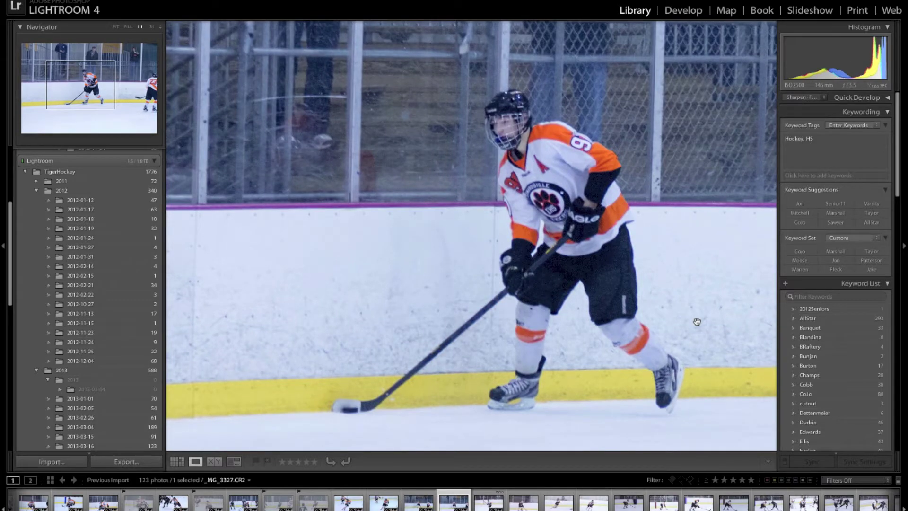
click(115, 27)
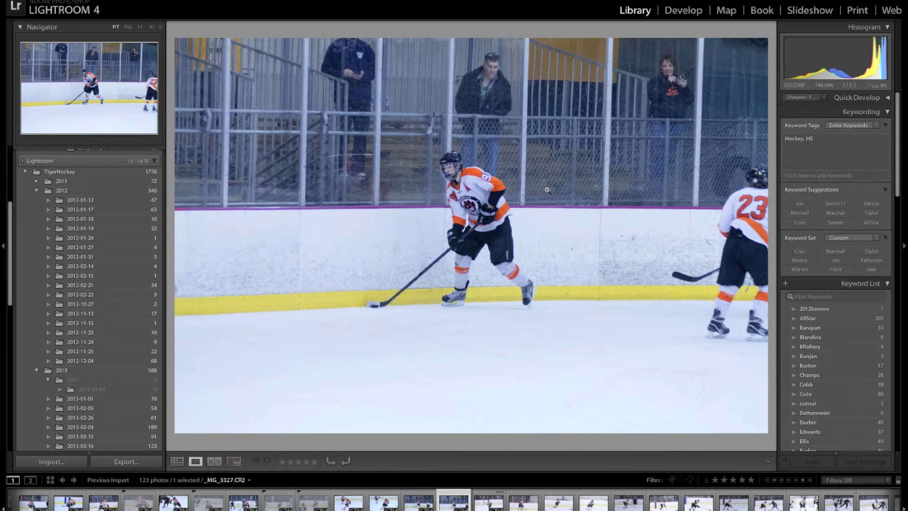
click(835, 260)
Check _MG_3330.CR2 up close and reject it, and tag _MG_3332.CR2 with the number 21 player's nickname
key(Right)
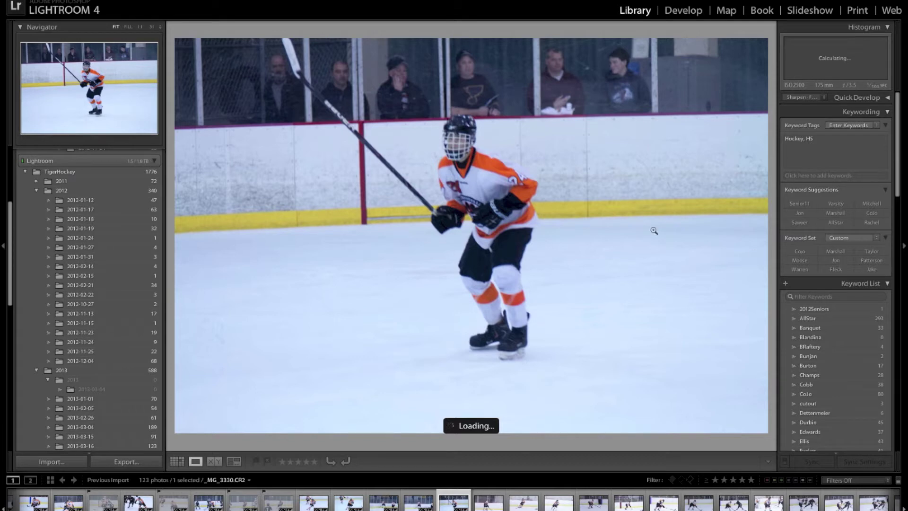
click(451, 130)
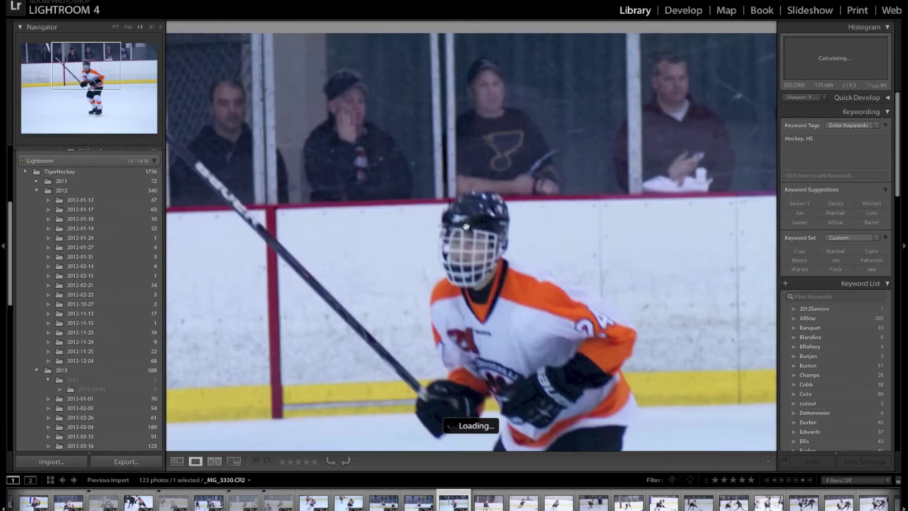
key(x)
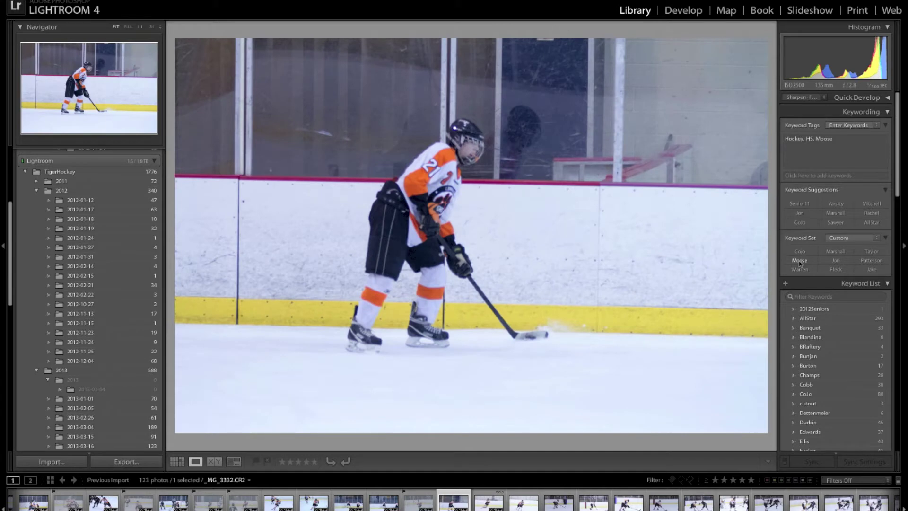
Tag _MG_3333.CR2 and _MG_3334.CR2 with the number 42 player's name from the Custom keyword set
key(Right)
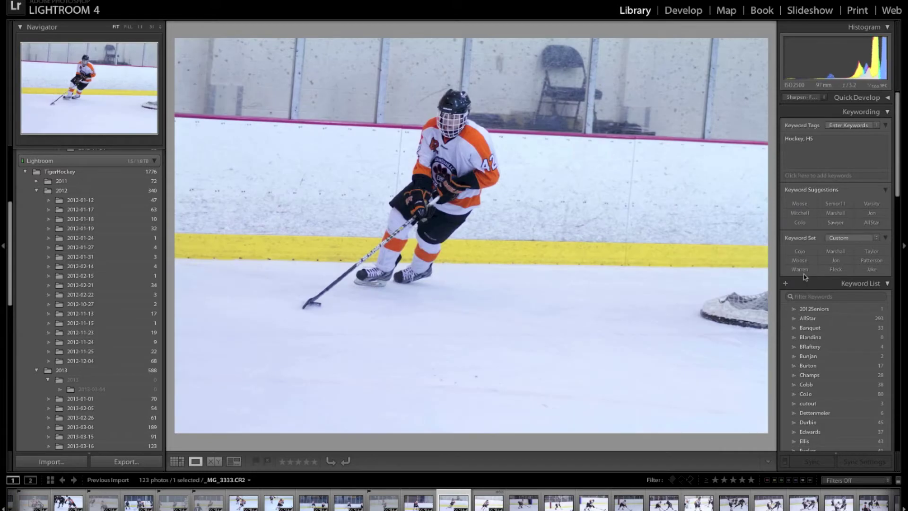
click(800, 269)
key(Right)
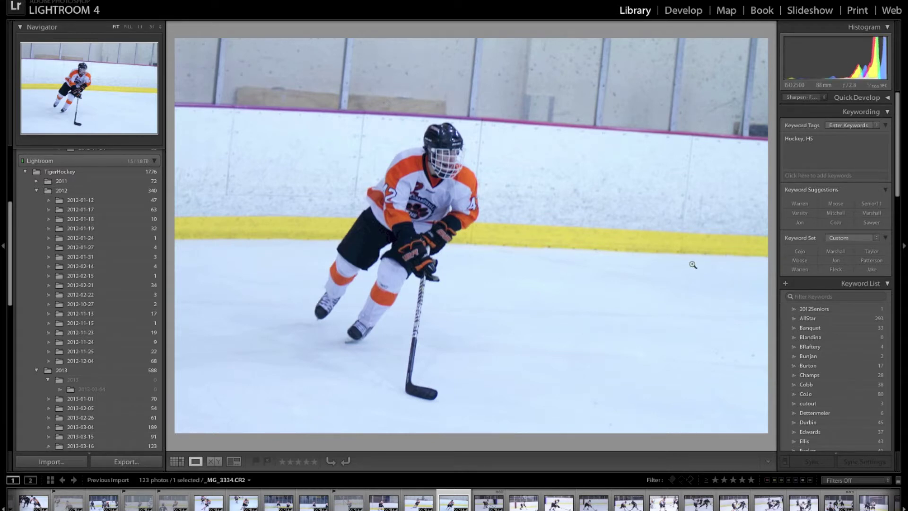
click(799, 269)
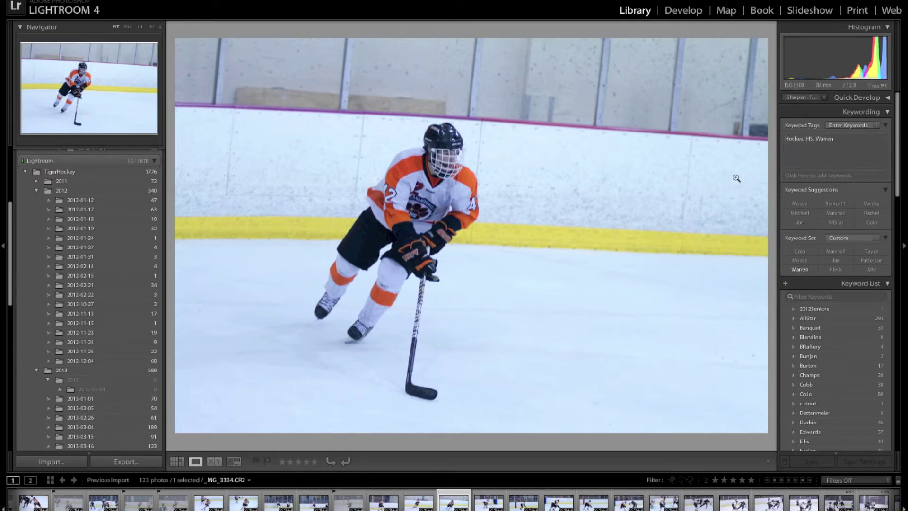
Tag _MG_3335.CR2 with the number 21 player's nickname and _MG_3337.CR2 with the number 23 player's nickname
key(Right)
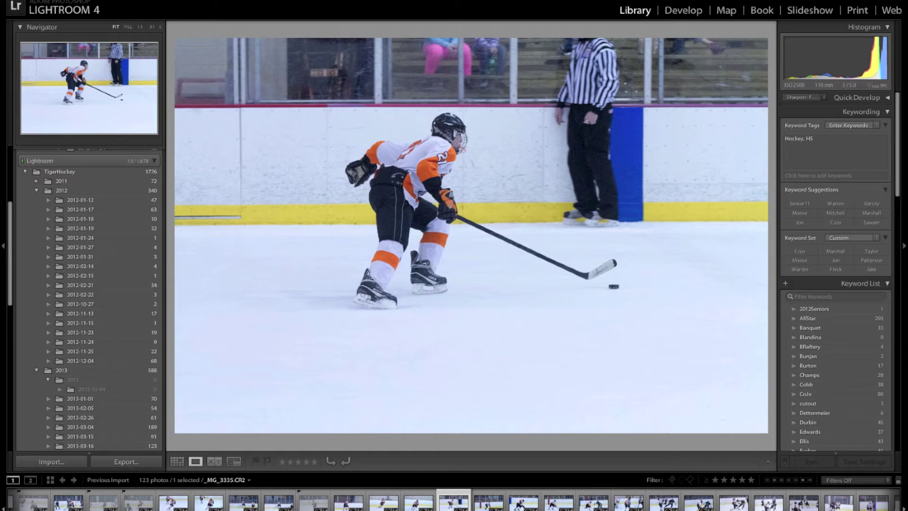
click(799, 260)
key(Right)
key(Right)
click(801, 253)
Reject _MG_3338.CR2, and tag _MG_3339.CR2 with the number 23 player's nickname and _MG_3340.CR2 with the number 21 player's nickname
key(Right)
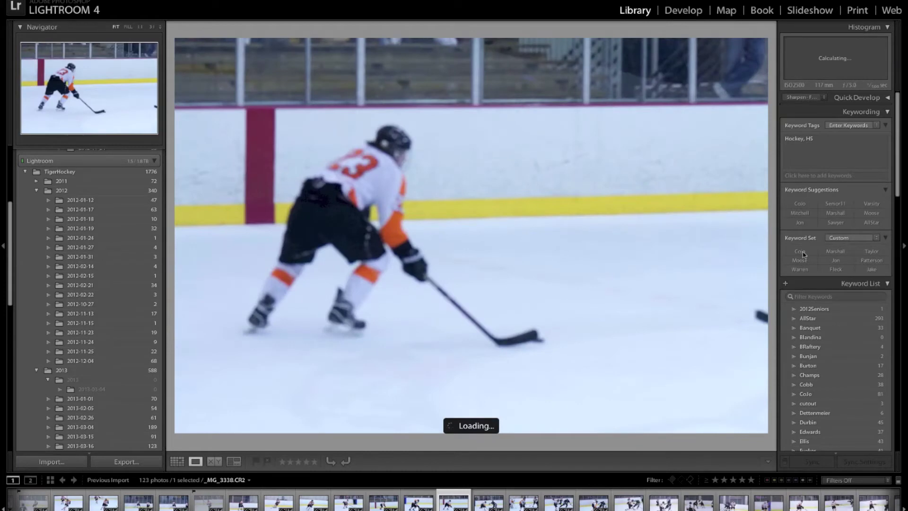
key(x)
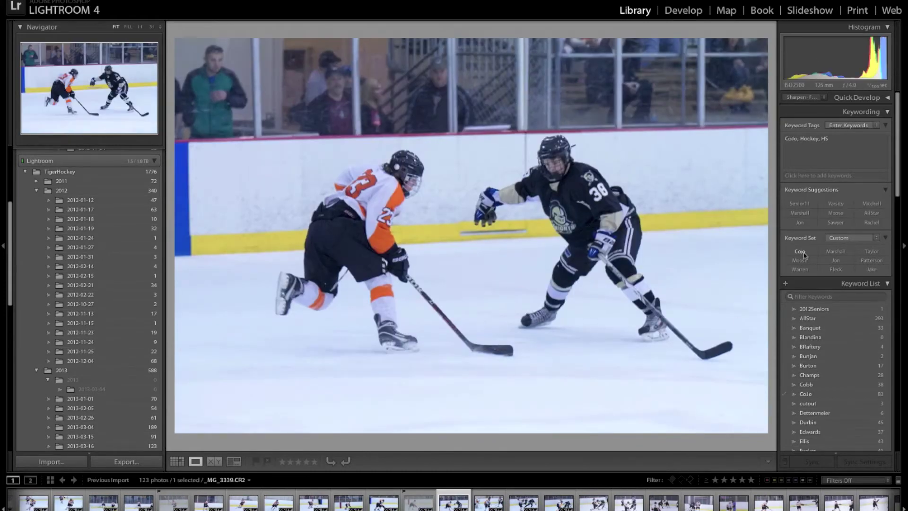
key(Right)
click(799, 260)
Tag _MG_3343.CR2 and _MG_3345.CR2 with the number 9 player's name and reject the shot between them
key(Right)
key(Right)
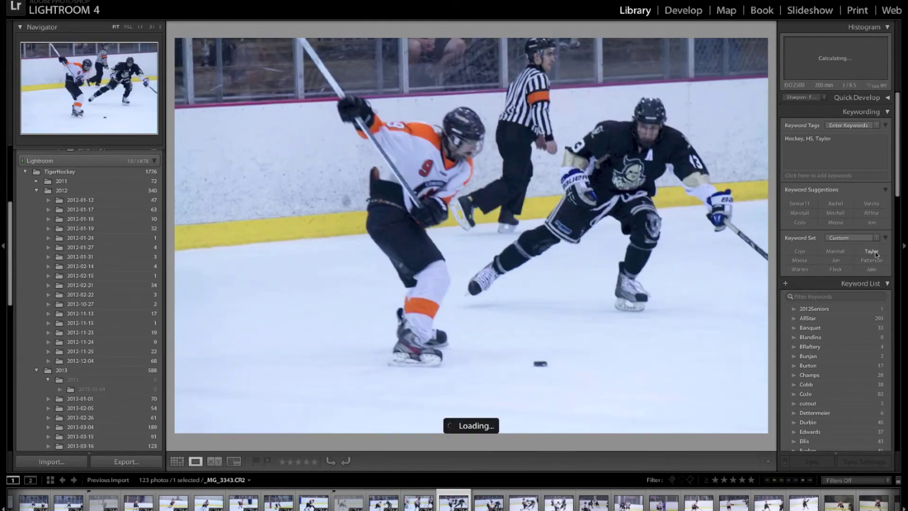
key(x)
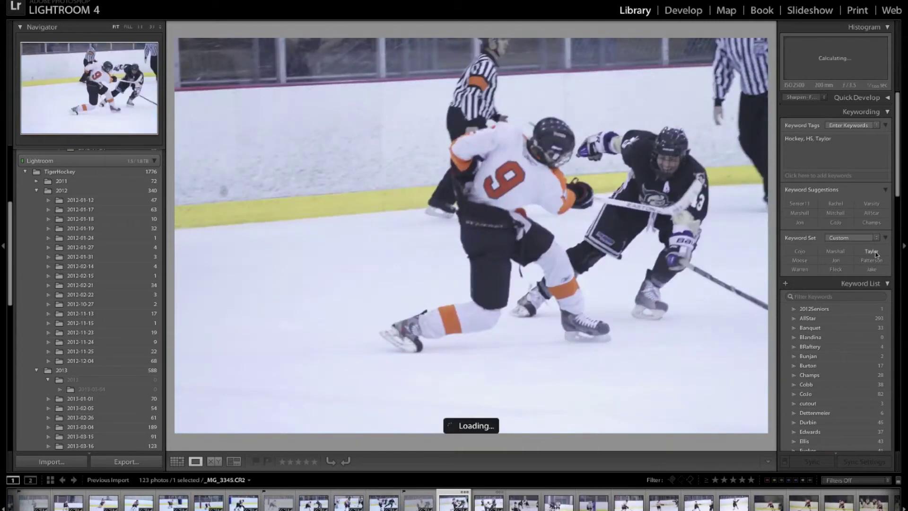
Reject the two shots after _MG_3345.CR2 and tag _MG_3348.CR2 with the number 91 player's name
key(x)
key(x)
key(Right)
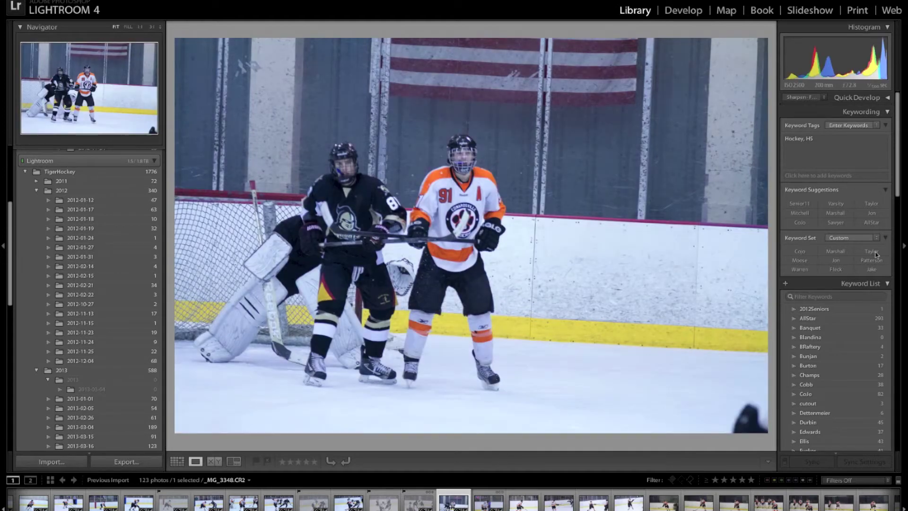
key(shift+Right)
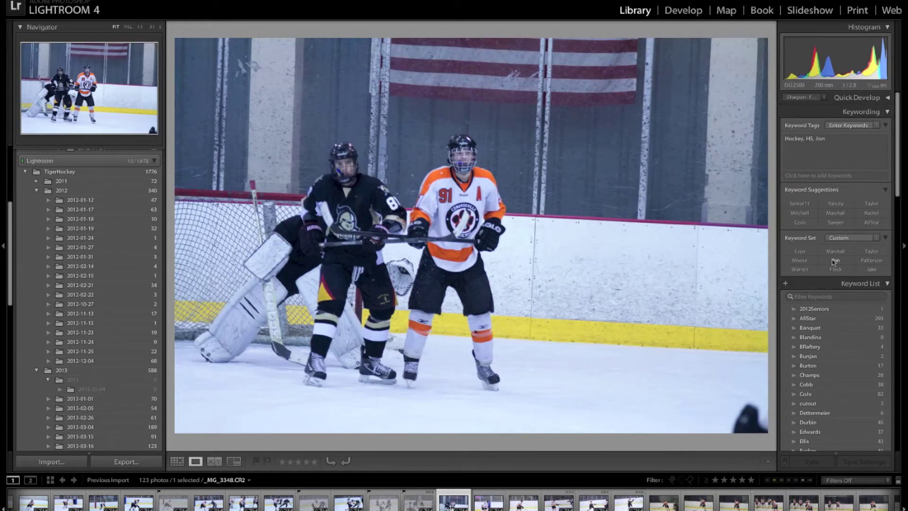
Reject the four shots between _MG_3348.CR2 and _MG_3356.CR2
key(c)
key(e)
key(x)
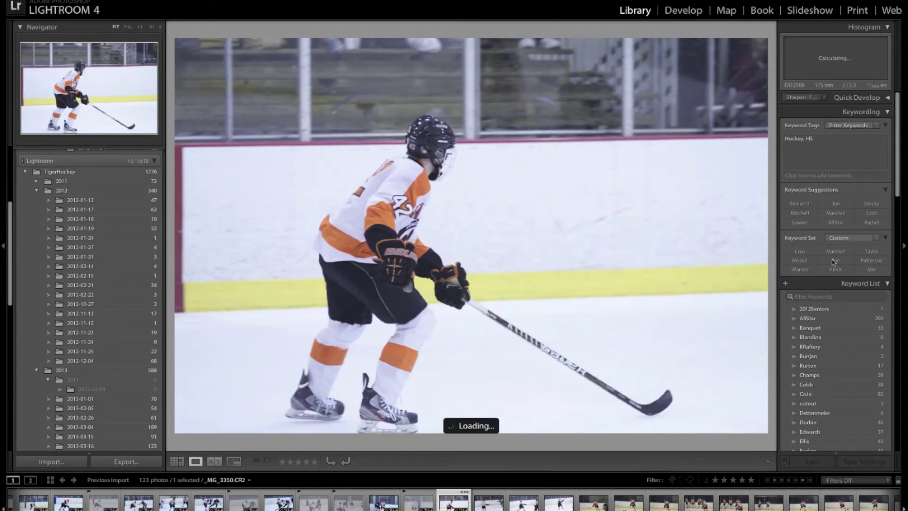
key(x)
key(x)
key(Right)
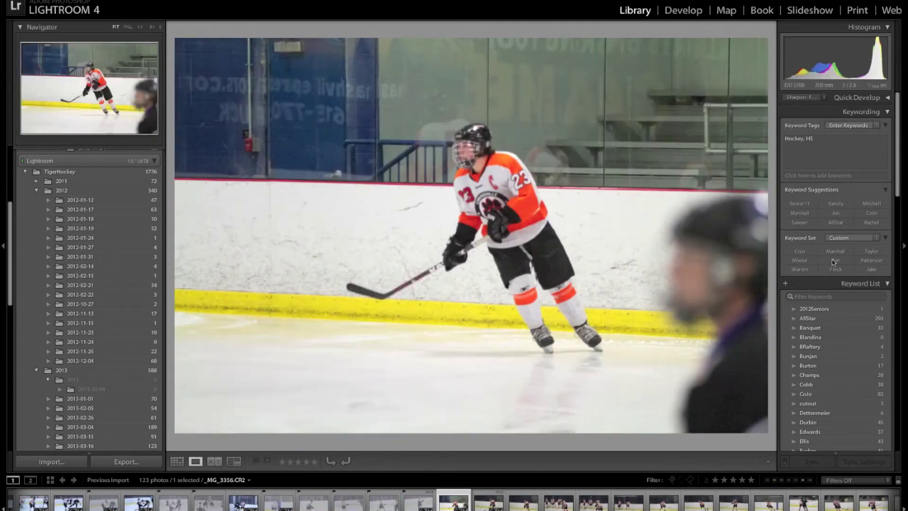
Tag _MG_3356.CR2 with the number 23 player's nickname, and _MG_3357.CR2 and _MG_3358.CR2 with the number 42 player's name
click(800, 251)
key(Right)
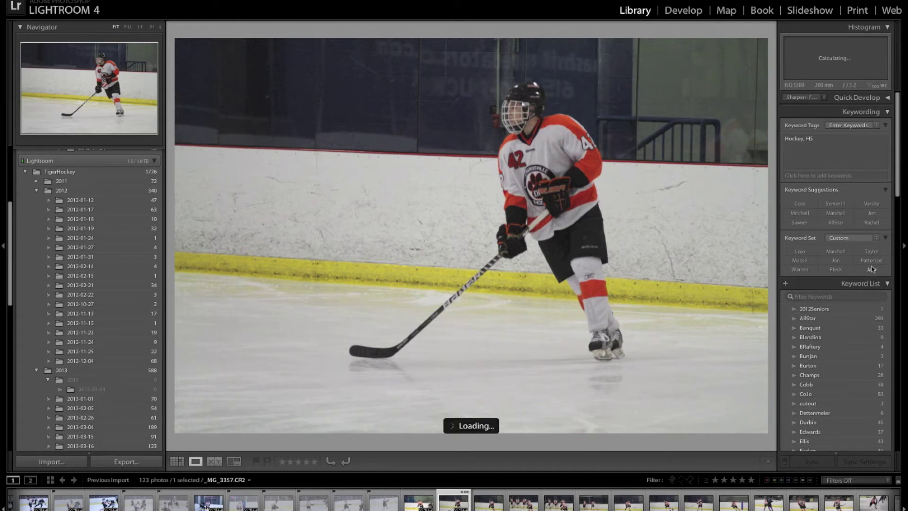
click(799, 269)
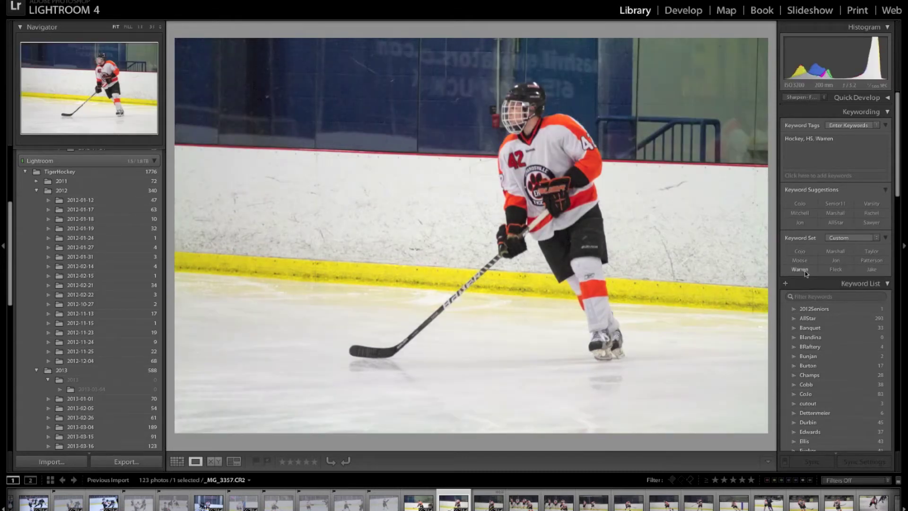
key(Right)
click(800, 269)
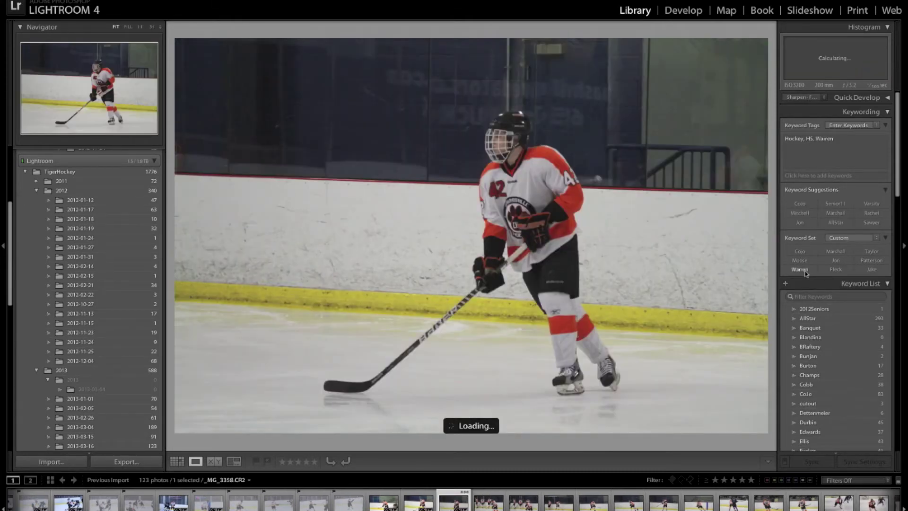
key(Right)
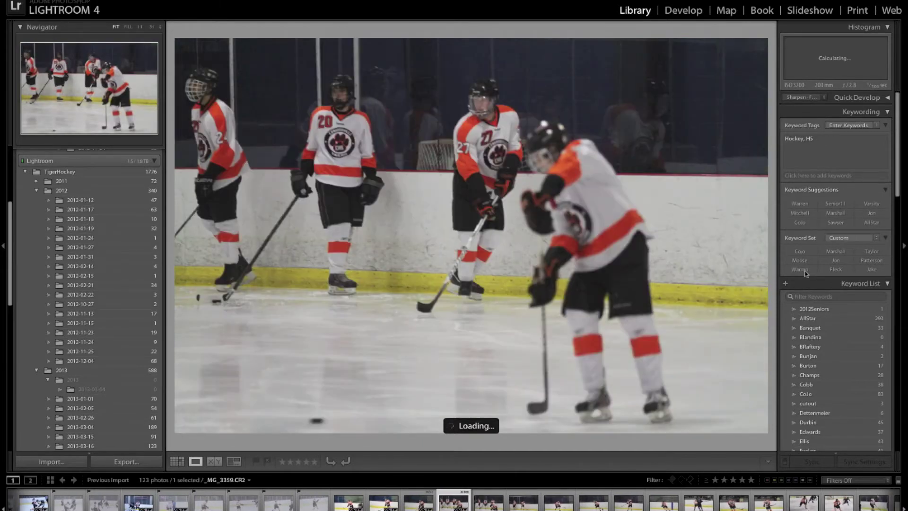
Reject _MG_3359.CR2 and the shot after it, and tag _MG_3361.CR2 and _MG_3362.CR2 with the number 24 player's name
key(shift+x)
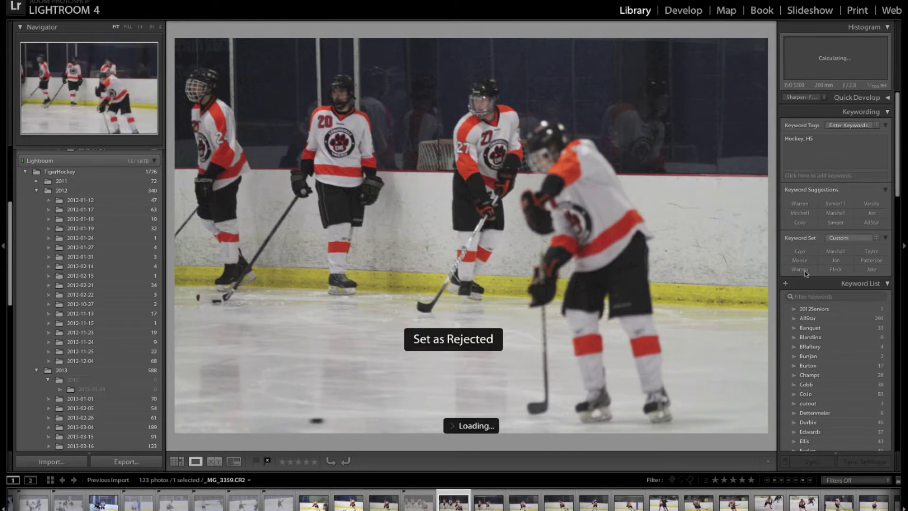
key(shift+x)
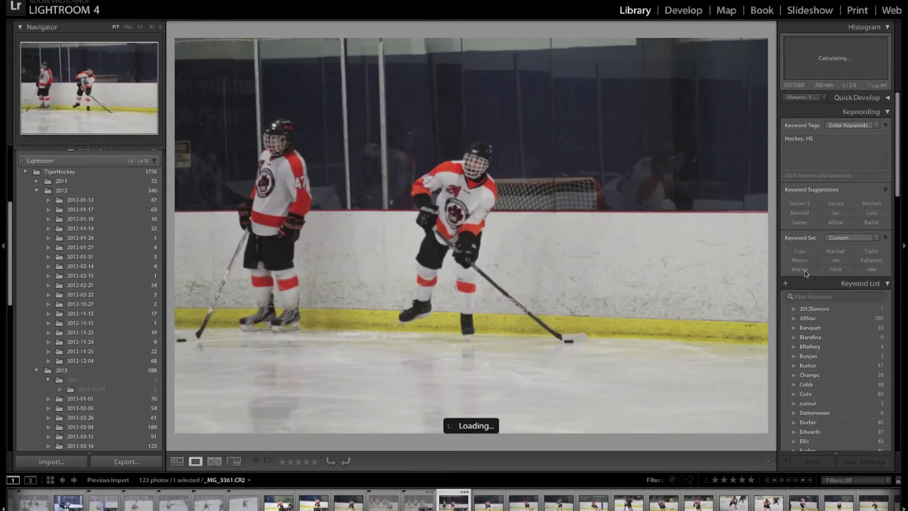
click(872, 261)
key(Right)
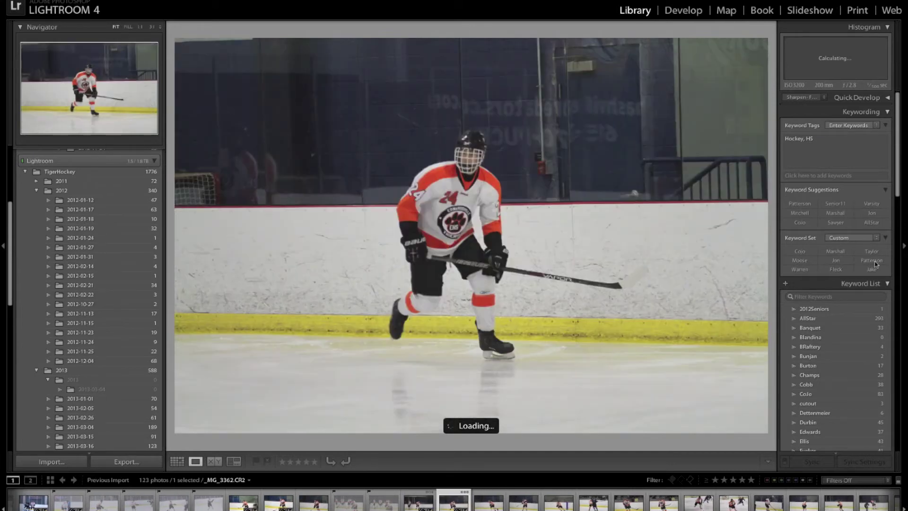
click(872, 261)
key(Right)
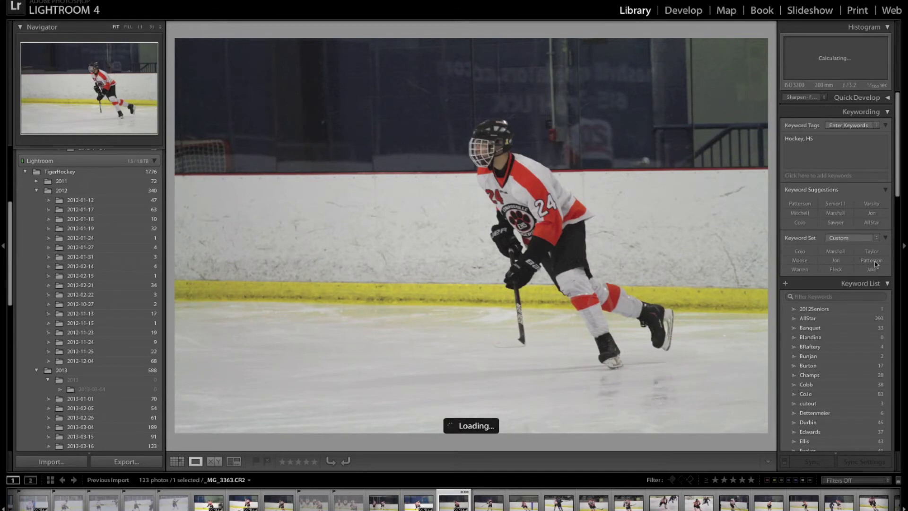
Tag _MG_3366.CR2 with the number 21 player's nickname and reject the shot after it
key(Right)
key(Right)
key(Right)
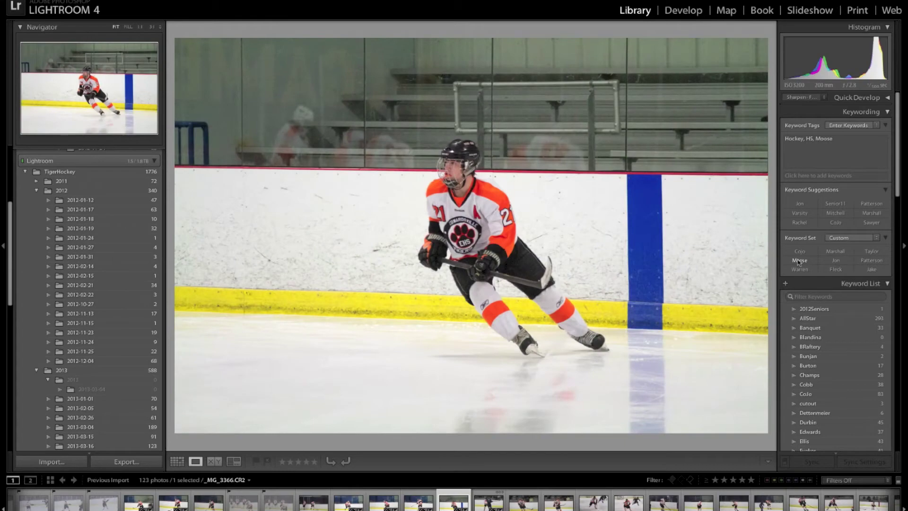
key(Right)
key(x)
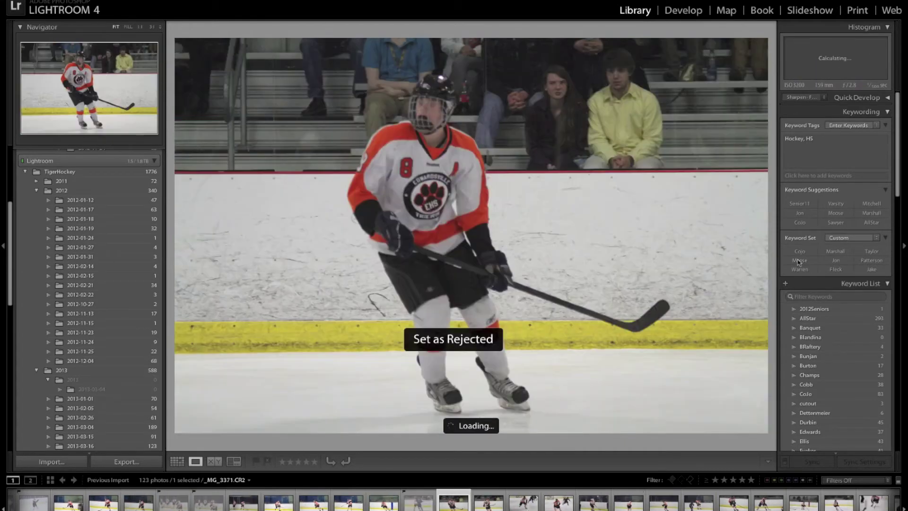
Tag _MG_3371.CR2 with the number 8 player's name, and reject it and _MG_3372.CR2 after checking the player close up
key(alt+2)
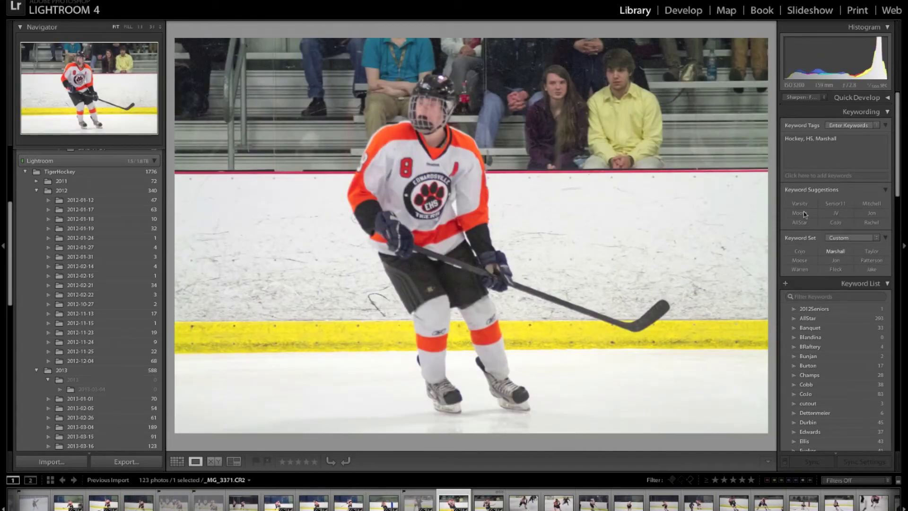
click(436, 103)
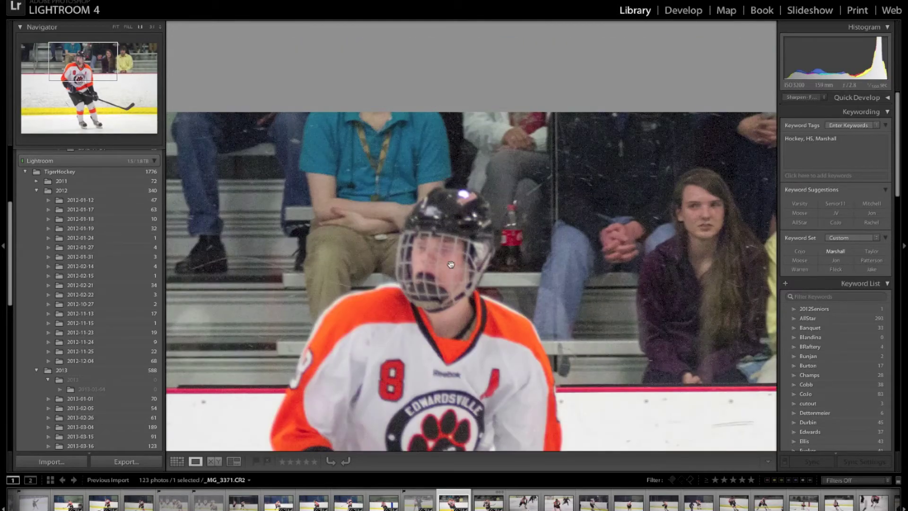
key(x)
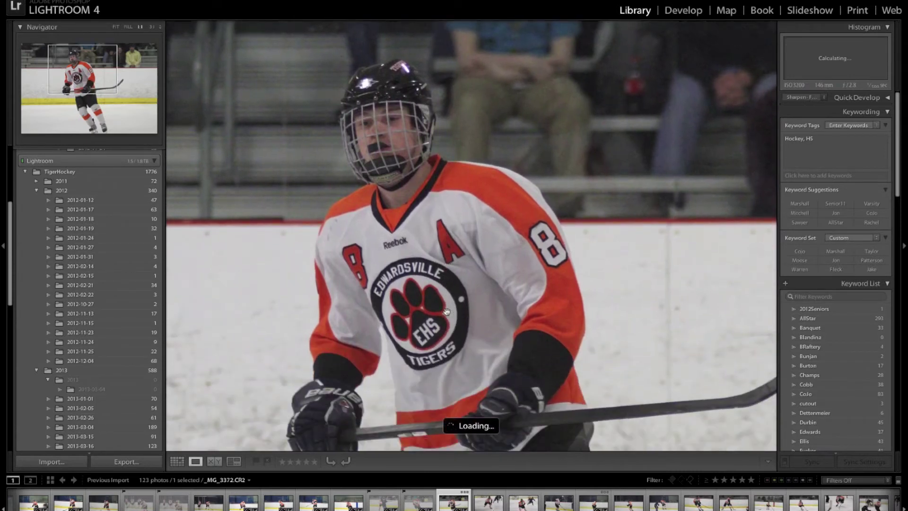
click(446, 311)
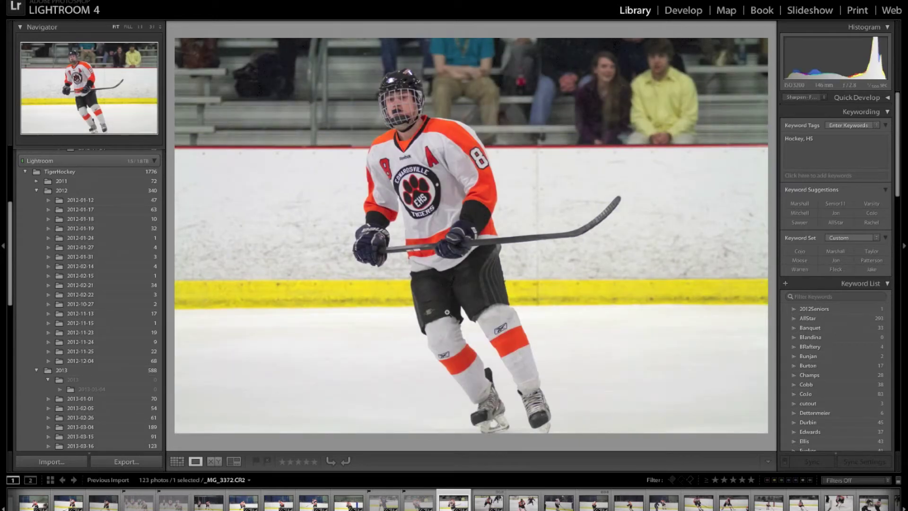
key(x)
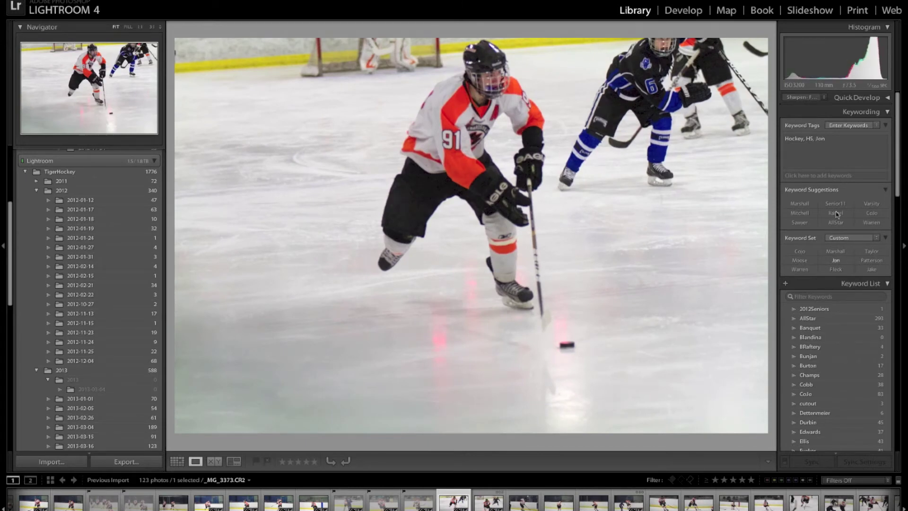
Tag _MG_3373.CR2, _MG_3374.CR2 and _MG_3375.CR2 with the number 91 player's name
key(Right)
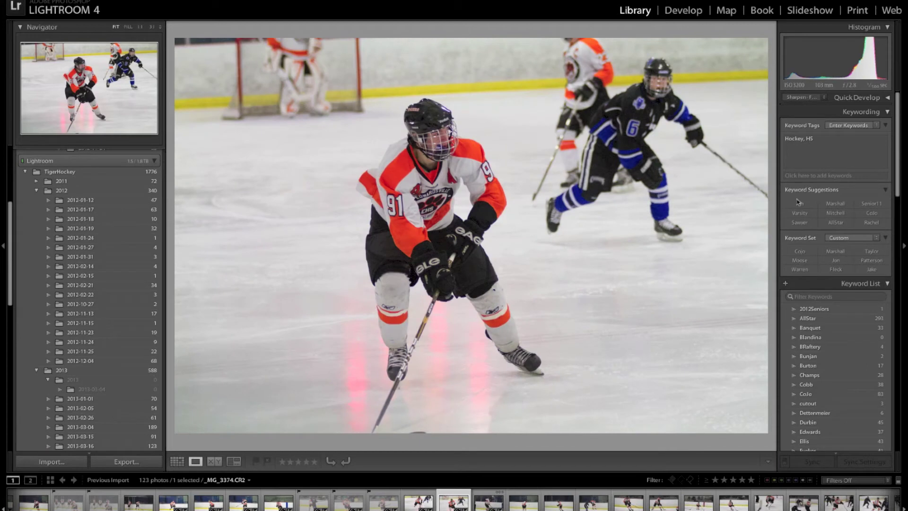
click(800, 204)
key(Right)
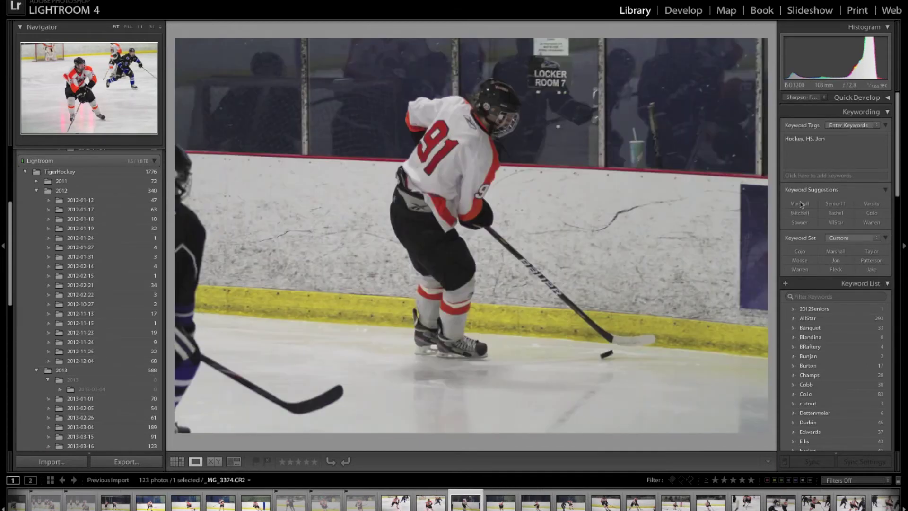
click(800, 204)
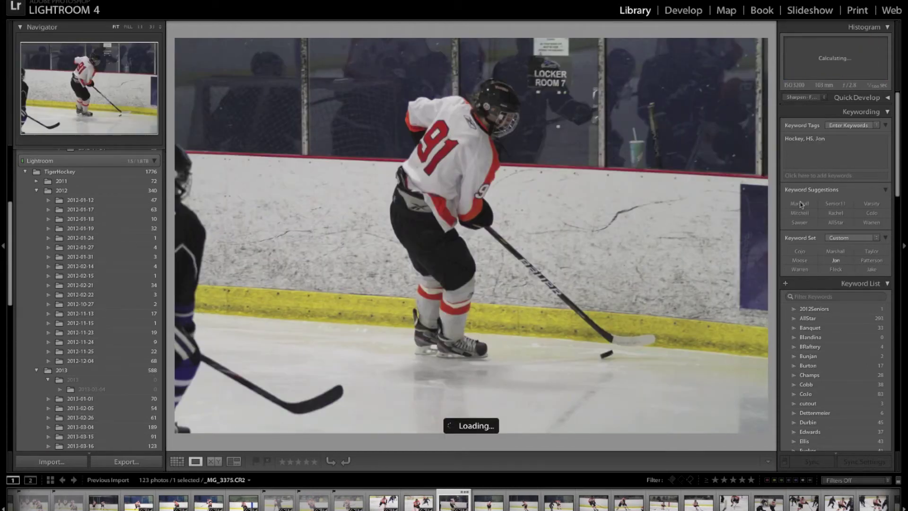
key(Right)
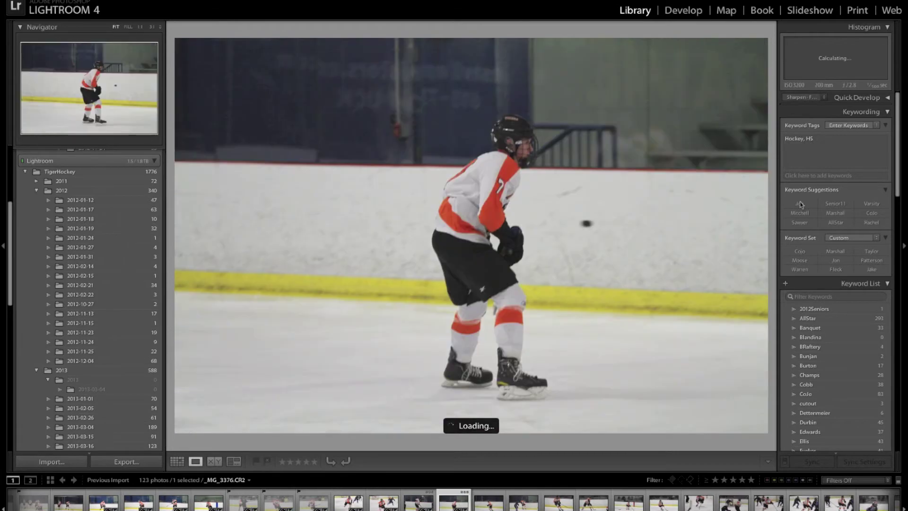
Tag the shot after _MG_3376.CR2 with the number 7 player's name and the one following it with the number 24 player's name
key(Right)
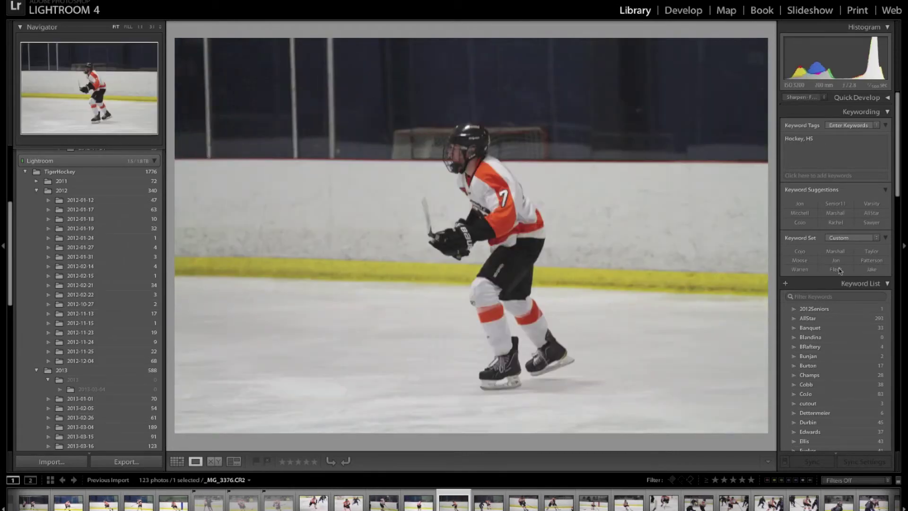
click(839, 270)
key(Right)
click(880, 261)
key(Right)
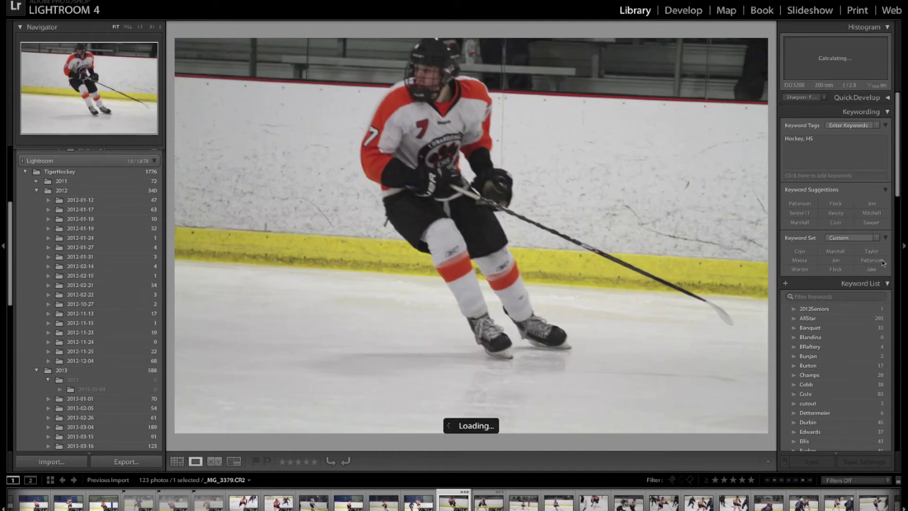
Tag _MG_3380.CR2 with the number 21 player's nickname and _MG_3381.CR2 with the number 42 player's name
key(Right)
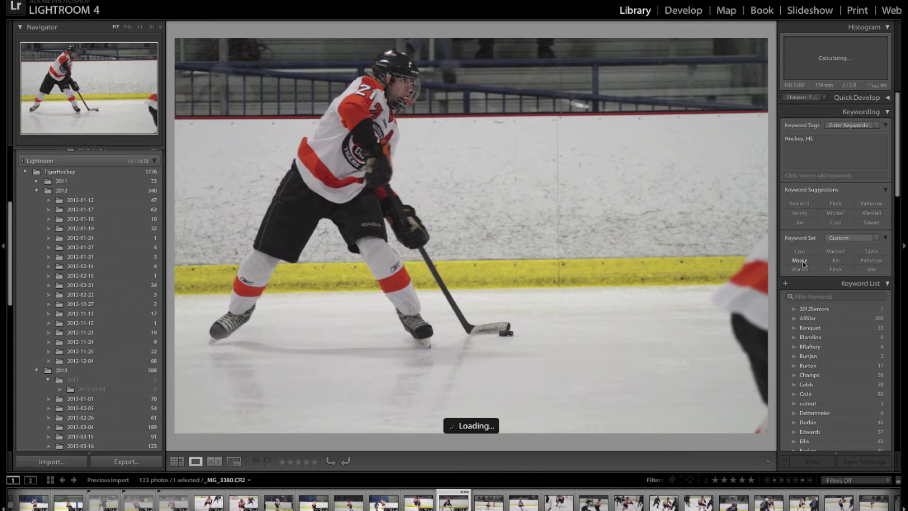
click(800, 260)
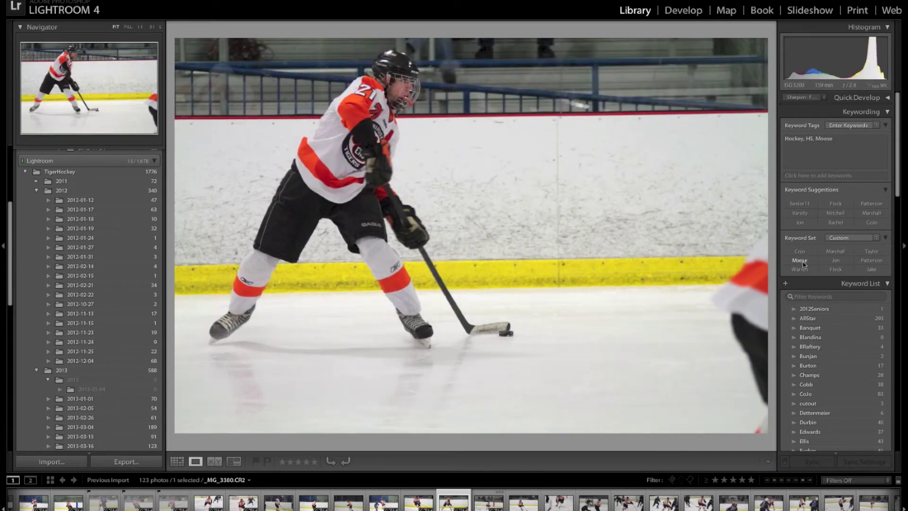
key(Right)
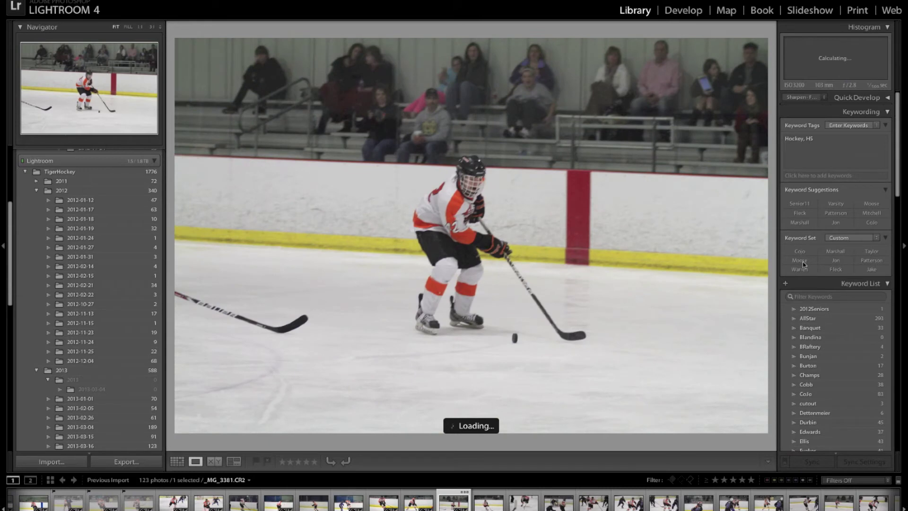
click(799, 270)
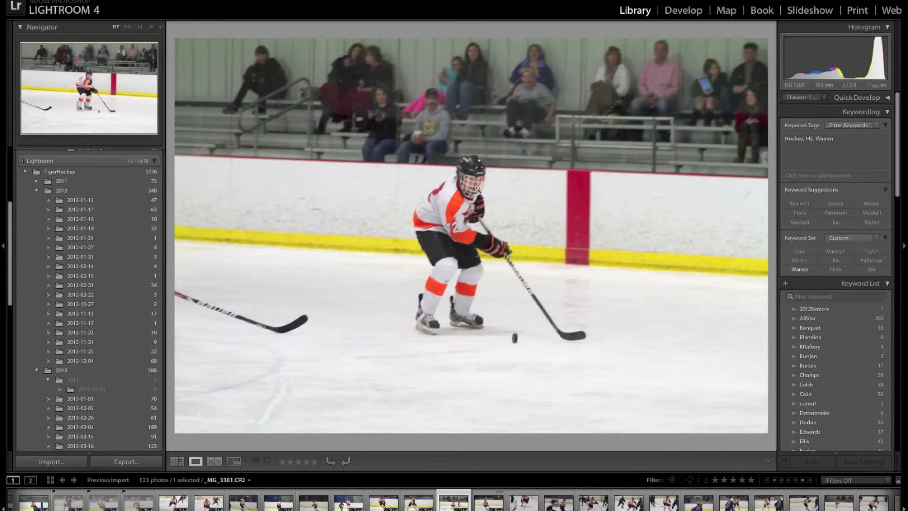
Check the player's face in _MG_3381.CR2 close up and tag _MG_3382.CR2 with the number 42 player's name
click(475, 189)
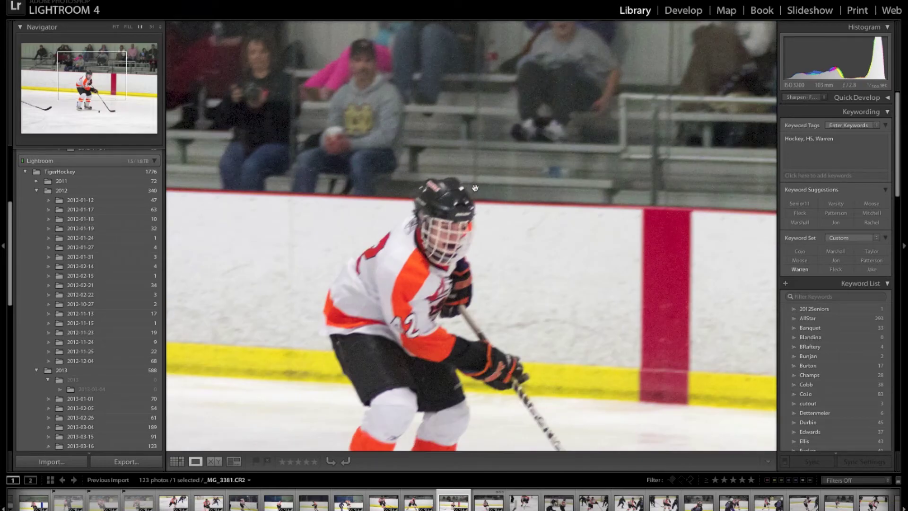
click(475, 188)
key(Right)
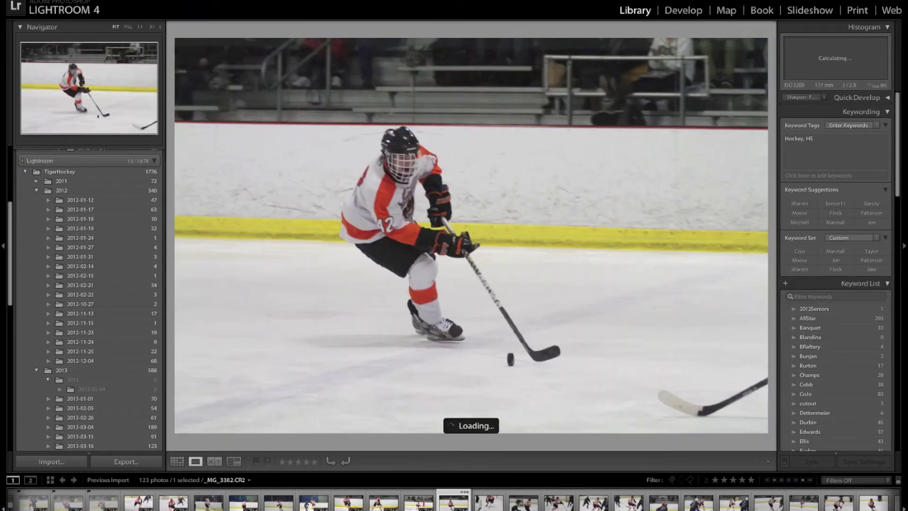
click(798, 270)
key(Right)
key(2)
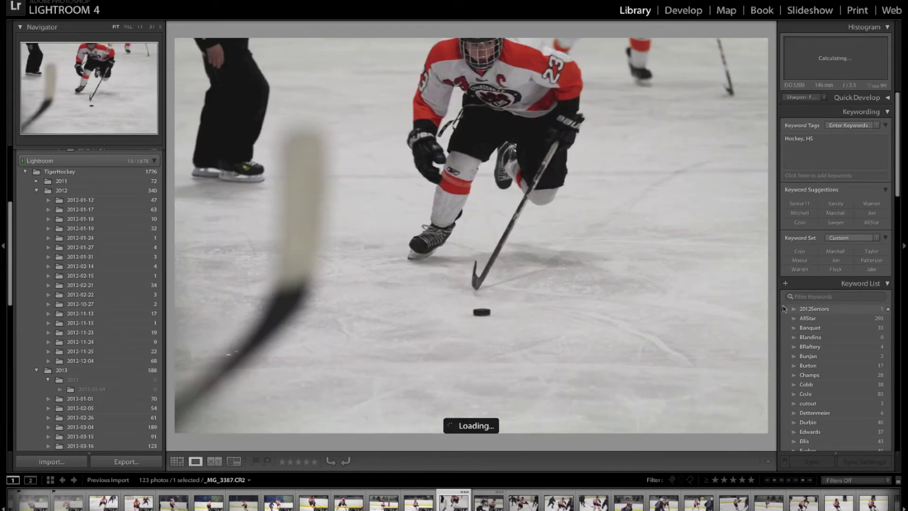
Reject _MG_3387.CR2 and _MG_3388.CR2, and tag _MG_3389.CR2 with the number 42 player's name
key(x)
key(Right)
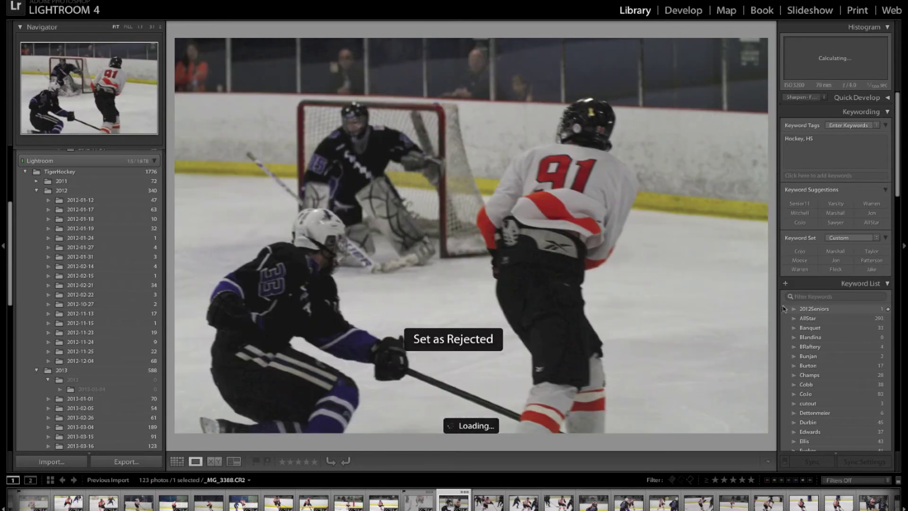
key(x)
key(Right)
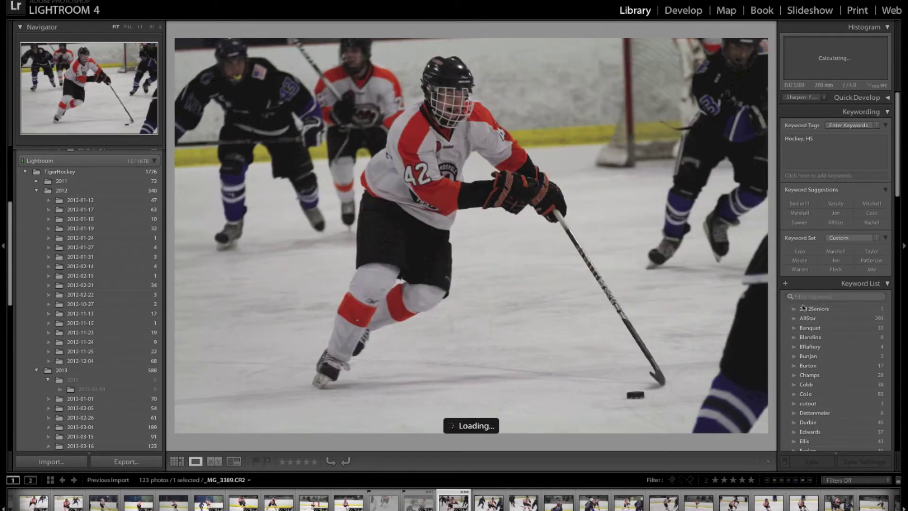
click(800, 269)
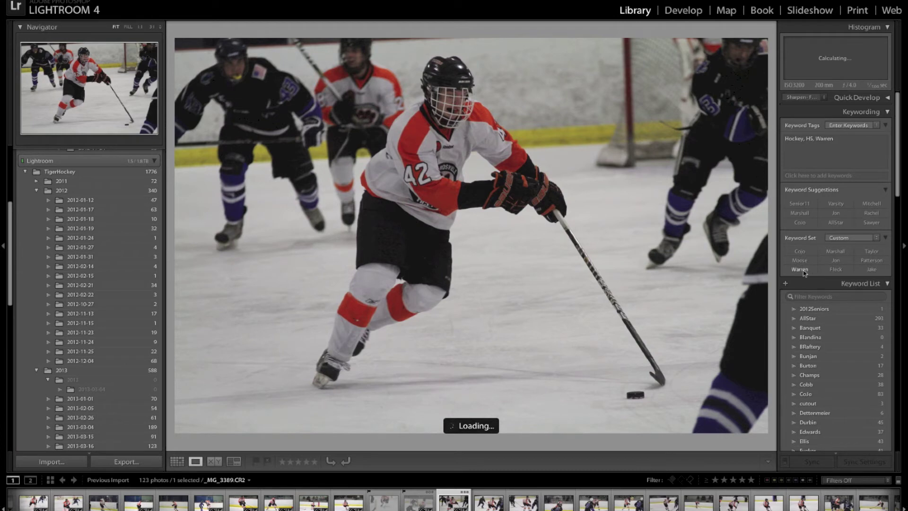
Give _MG_3389.CR2 three stars, and tag _MG_3390.CR2 with the number 42 player's name and rate it three stars
key(3)
key(Right)
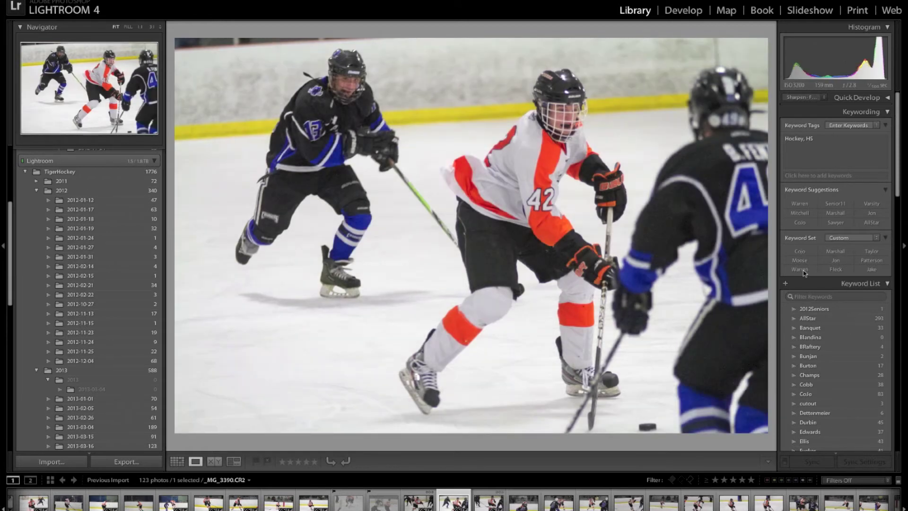
click(800, 269)
key(Right)
key(Left)
key(3)
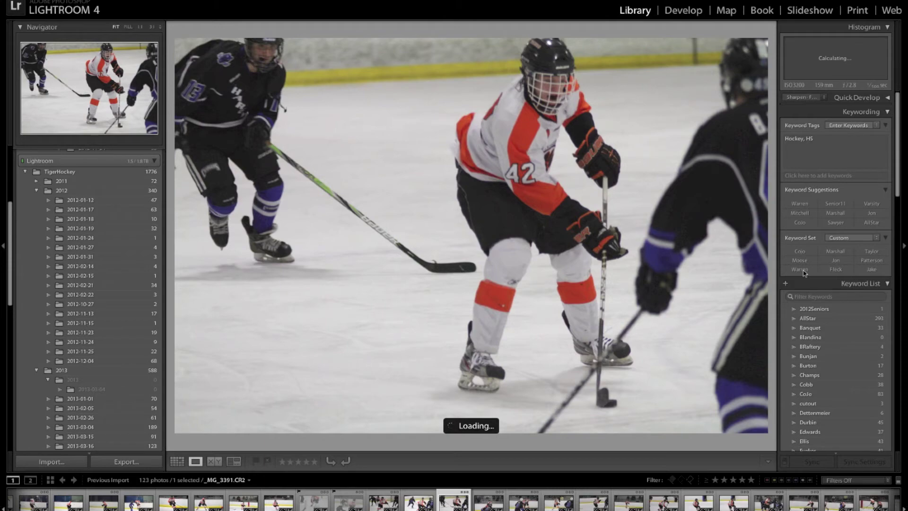
key(Right)
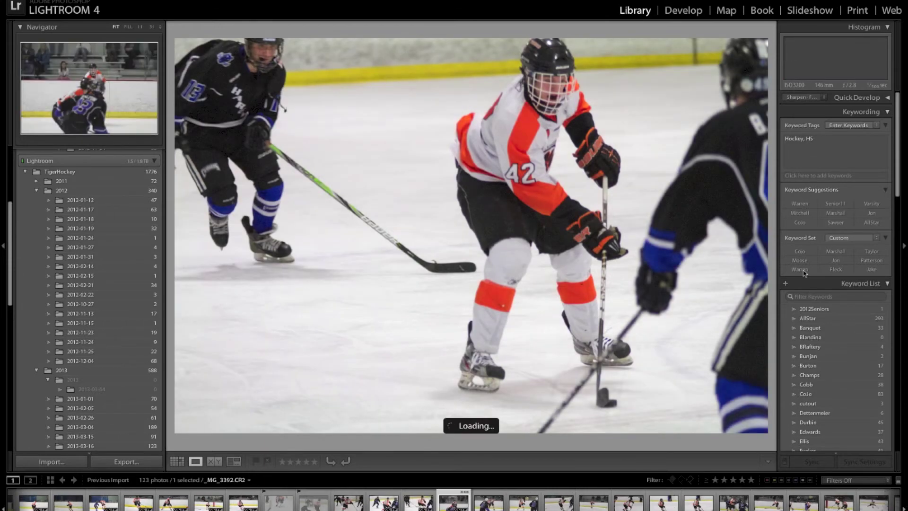
Reject _MG_3392.CR2, _MG_3393.CR2 and the shot after them, and tag _MG_3395.CR2 with the number 91 player's name
key(x)
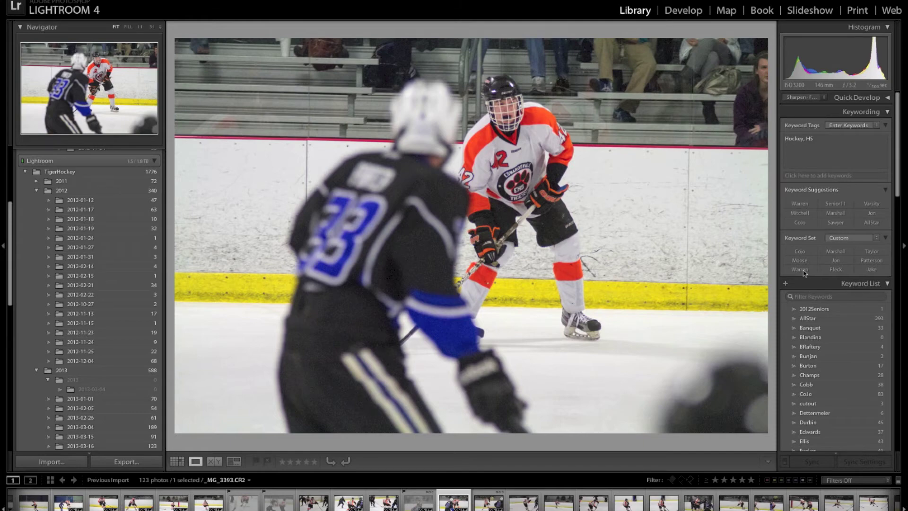
key(x)
key(x)
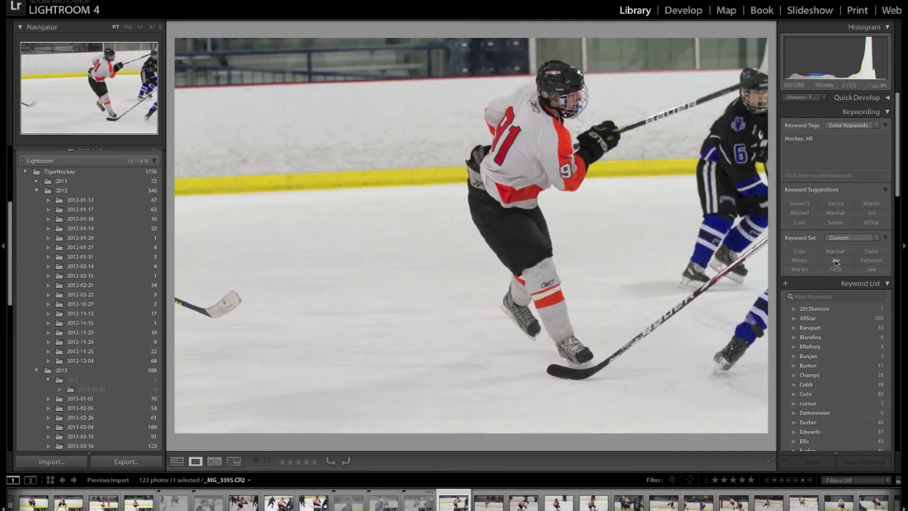
click(836, 261)
key(Right)
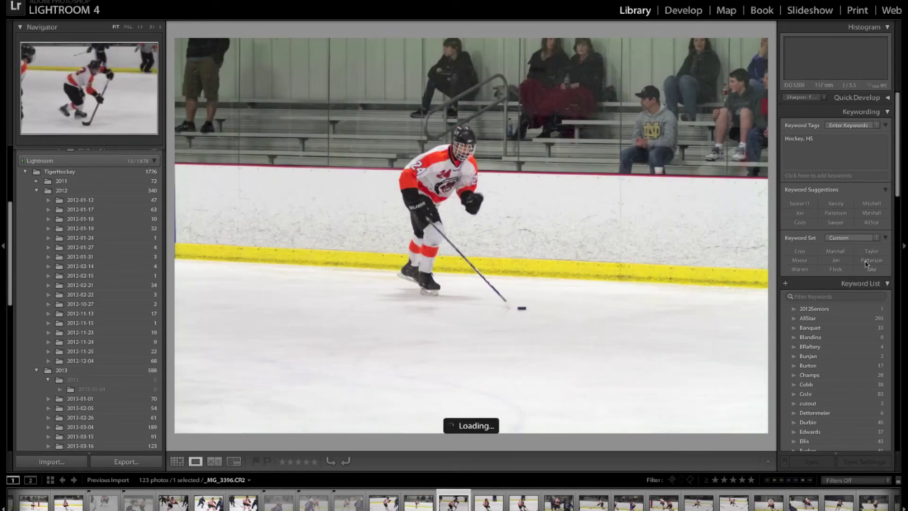
Tag _MG_3397.CR2 and _MG_3398.CR2 with the number 23 player's nickname and give both, plus _MG_3399.CR2, three stars
key(Right)
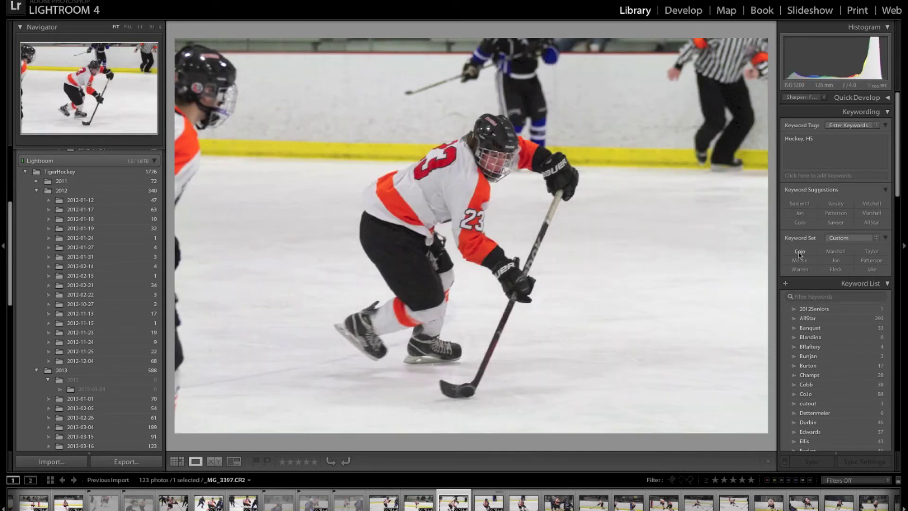
click(799, 253)
key(3)
key(Right)
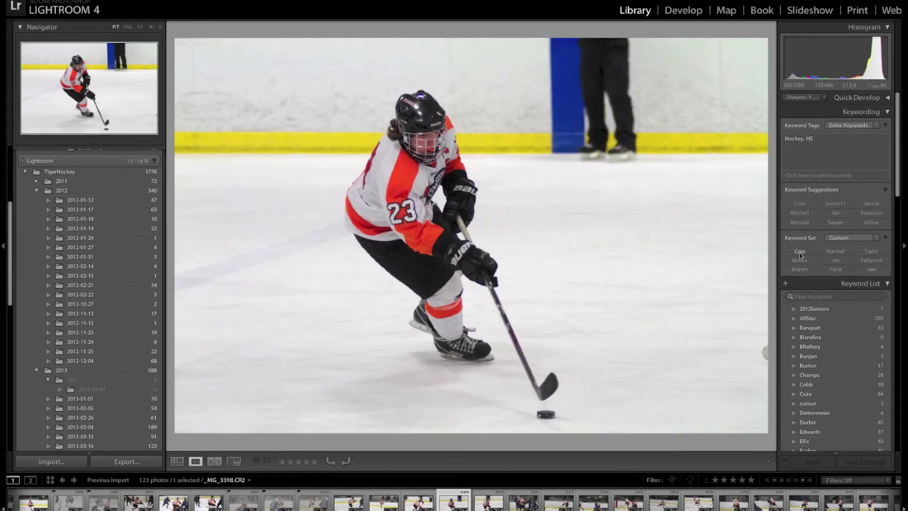
click(799, 253)
key(3)
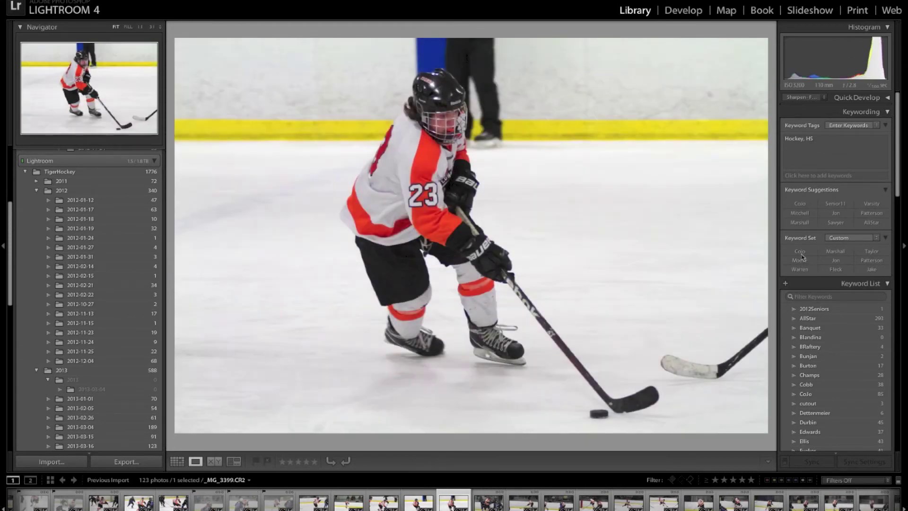
key(3)
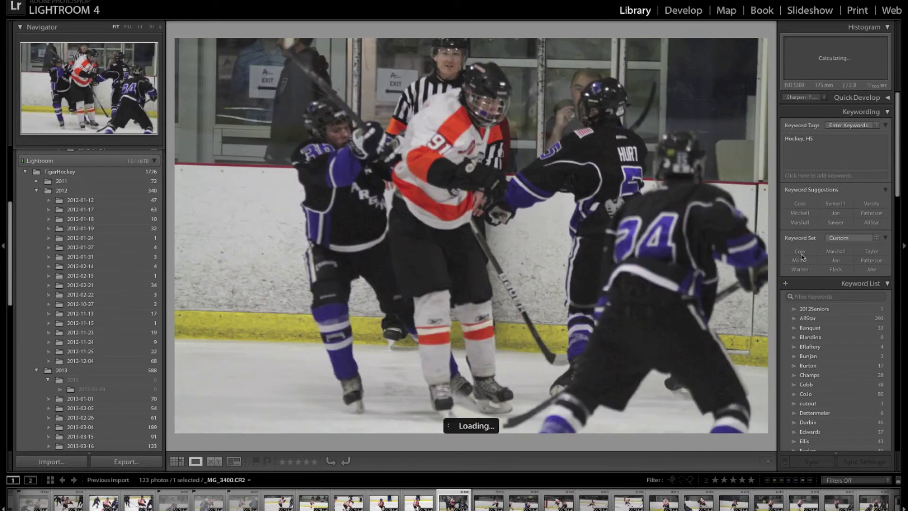
Reject _MG_3400.CR2 and tag the shot after it with the number 42 player's name
key(x)
click(799, 269)
key(Right)
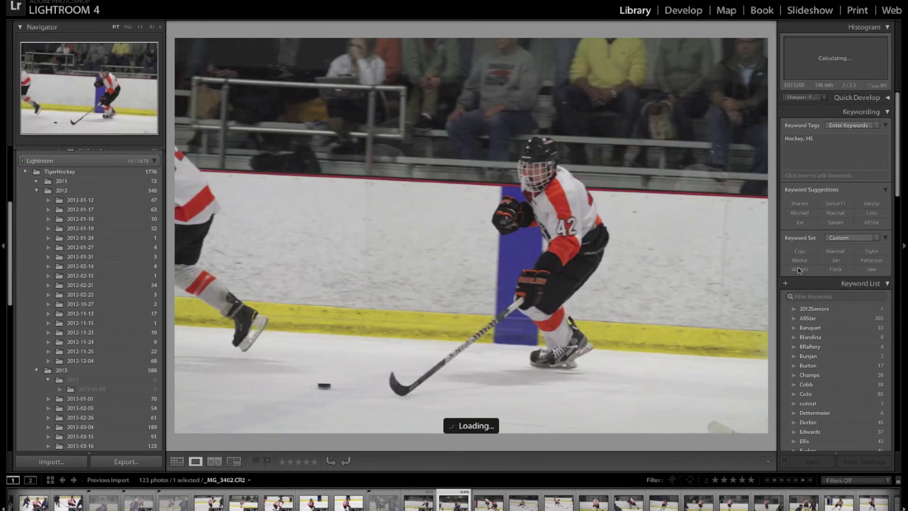
key(Right)
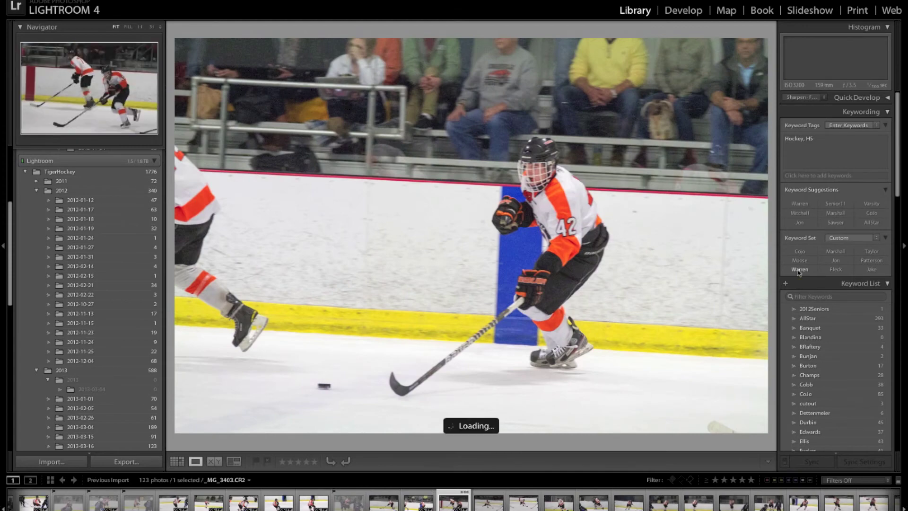
key(Right)
key(Right)
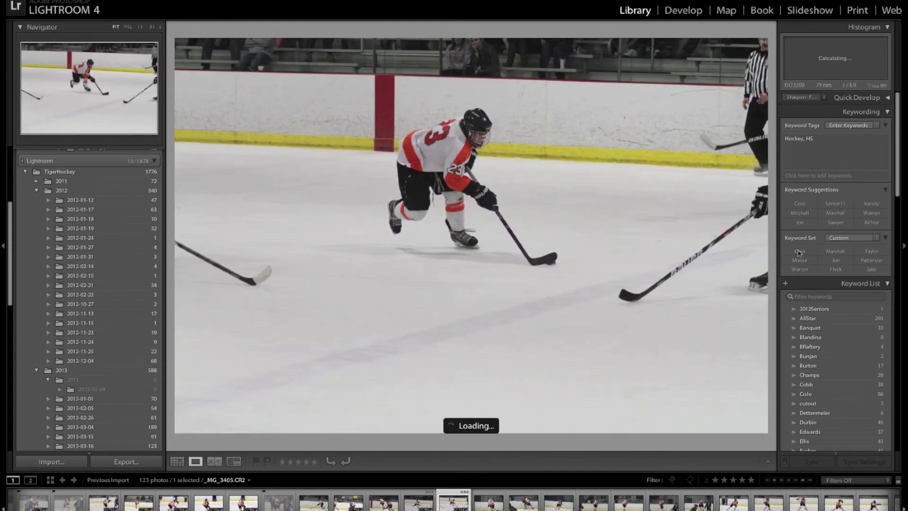
Reject the shot before _MG_3408.CR2, and check the number 24 player in _MG_3408.CR2 close up and reject it
key(x)
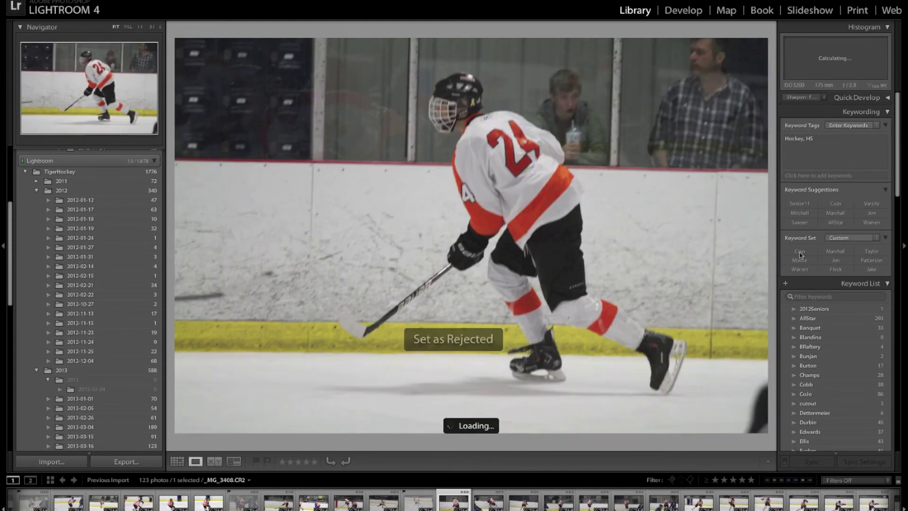
click(443, 116)
click(461, 259)
key(x)
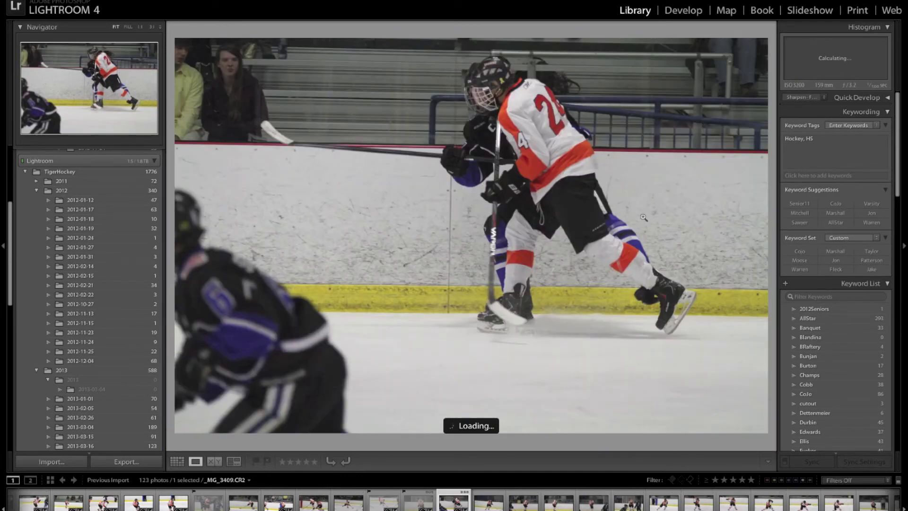
Tag _MG_3409.CR2 with the number 24 player's name and _MG_3410.CR2 with the number 91 player's name
click(872, 261)
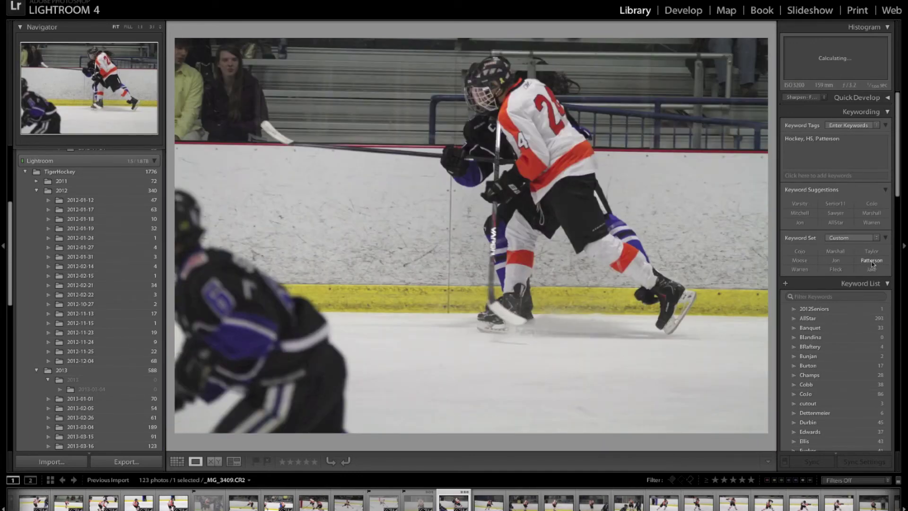
key(Right)
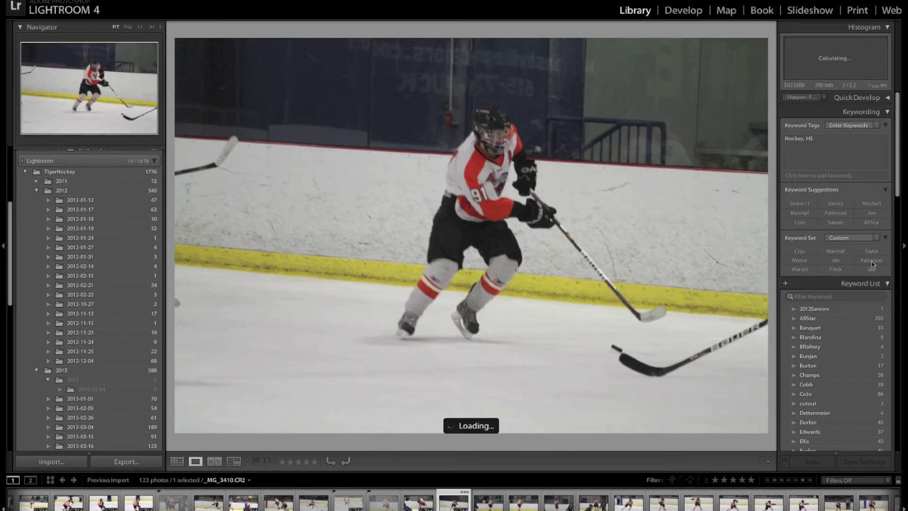
click(836, 261)
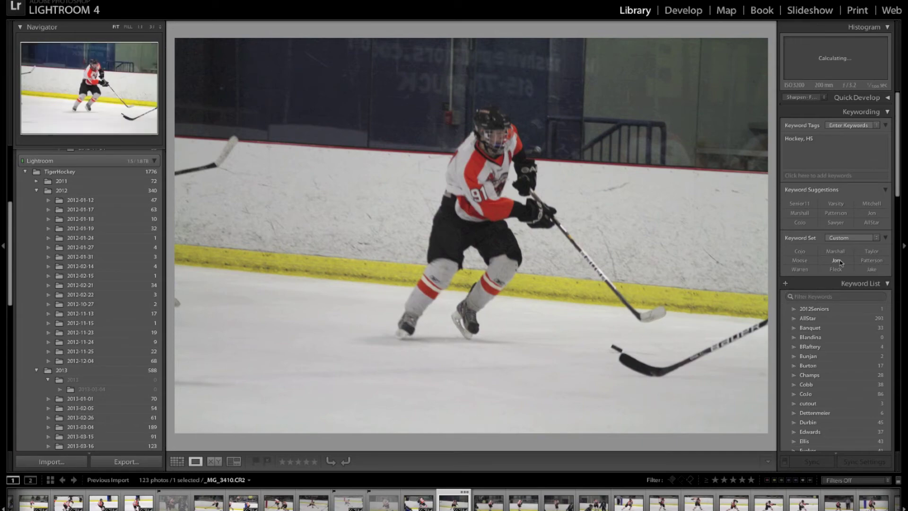
Check the number 91 player close up in _MG_3410.CR2 and _MG_3411.CR2 and reject both shots
click(494, 139)
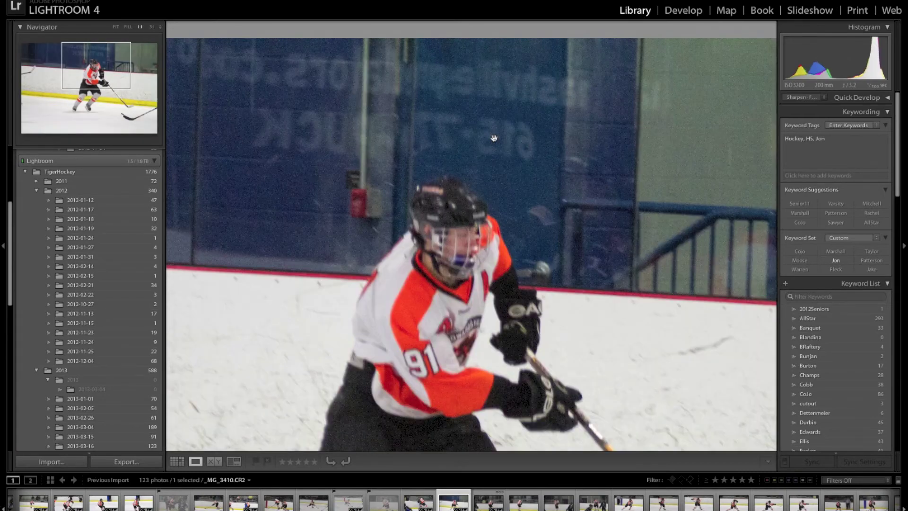
click(462, 227)
key(x)
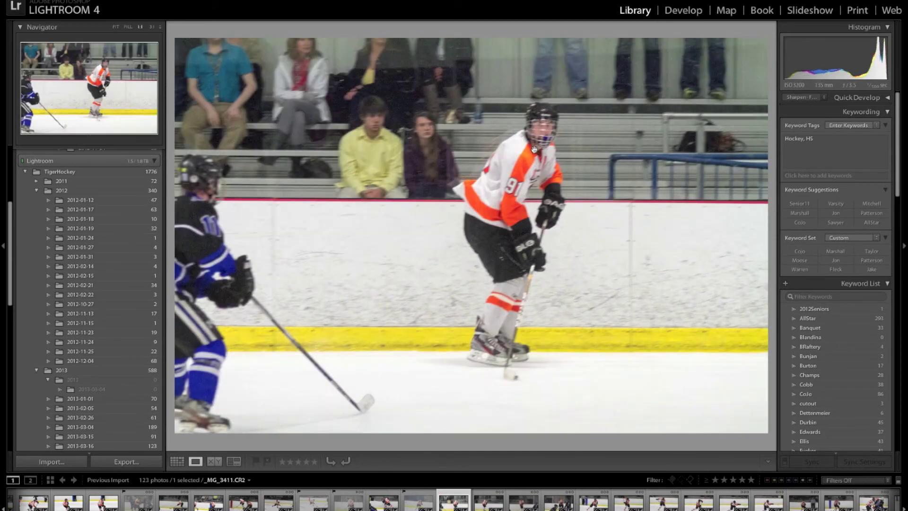
click(534, 149)
key(x)
click(475, 259)
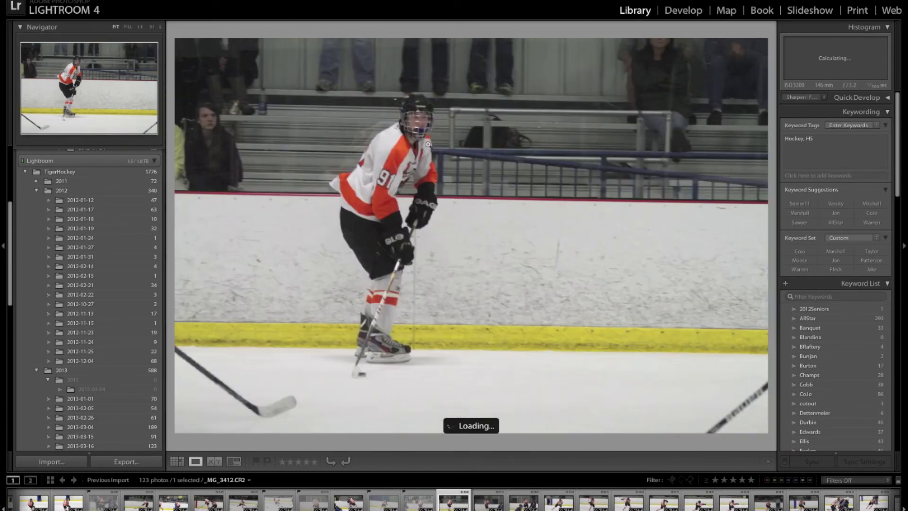
Check the number 91 player in _MG_3412.CR2 close up, and reject _MG_3413.CR2 and the shot after it
click(429, 145)
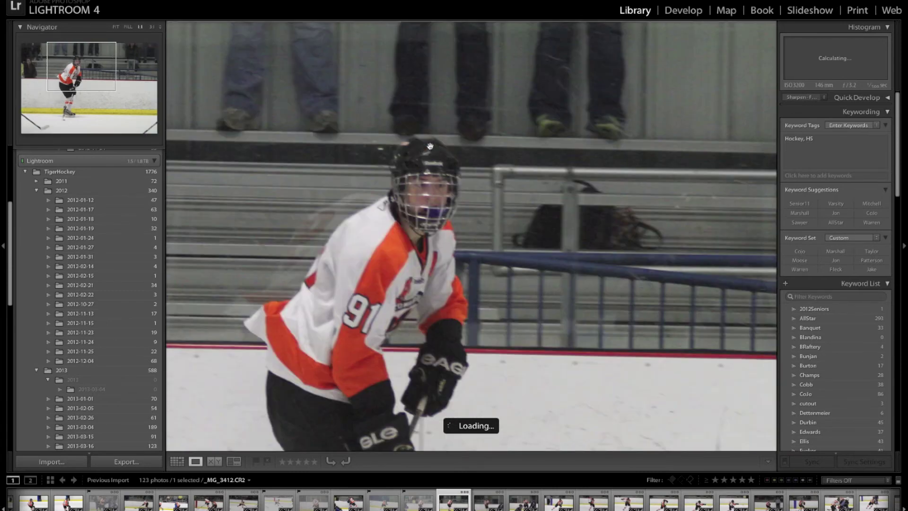
click(429, 146)
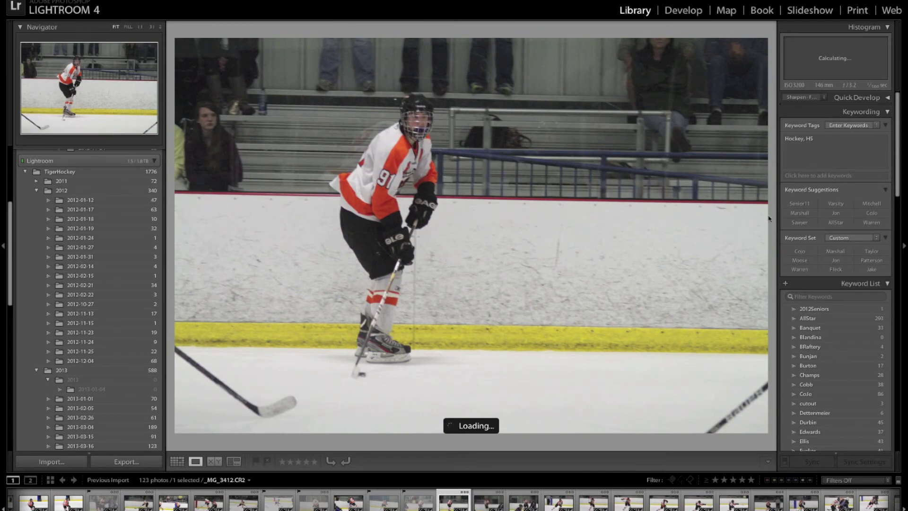
key(Right)
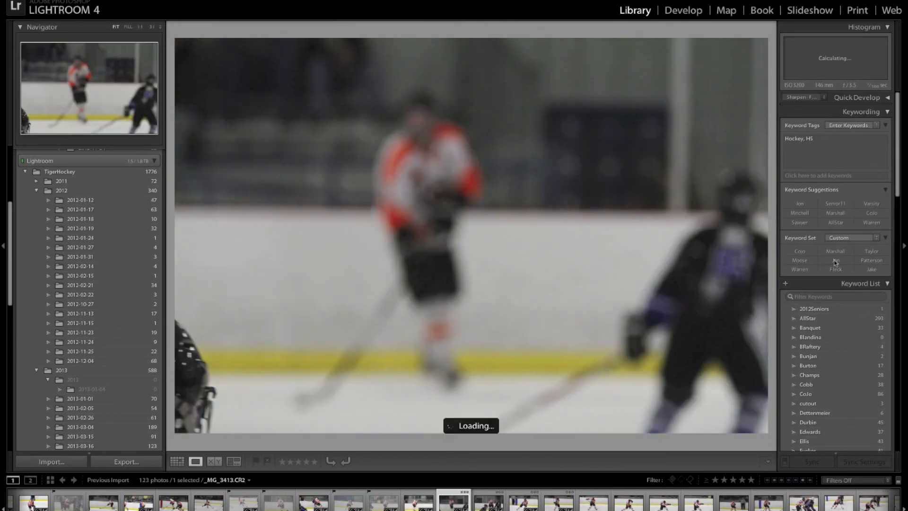
key(x)
key(x)
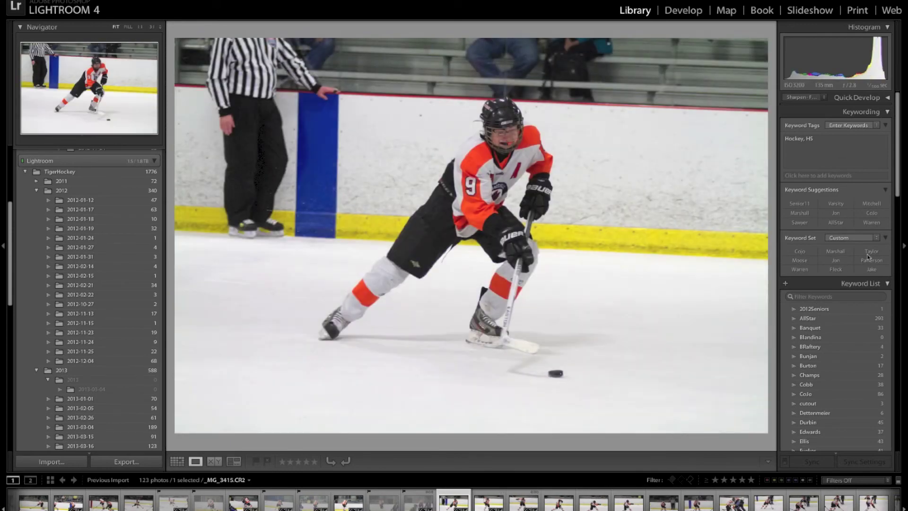
Give _MG_3415.CR2 two stars and tag it, _MG_3418.CR2 and _MG_3420.CR2 with the number 9 player's name
key(2)
click(872, 251)
key(Right)
key(Right)
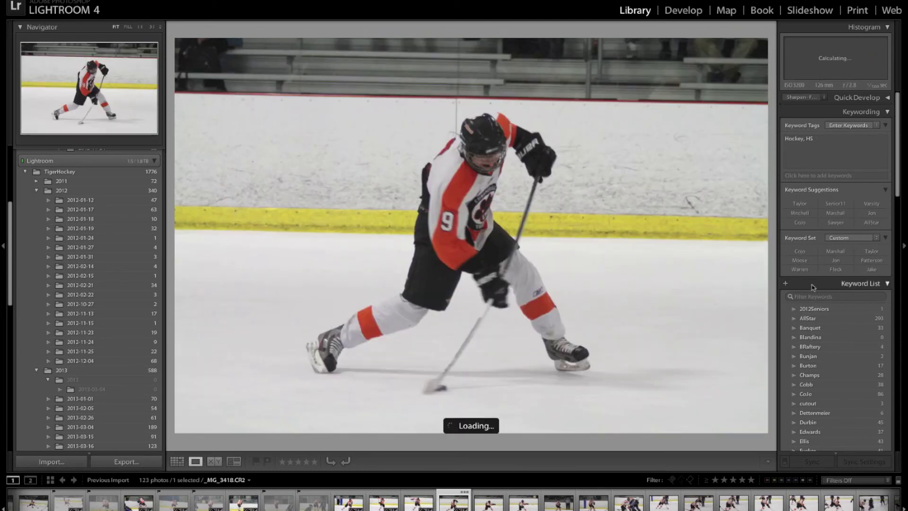
click(871, 252)
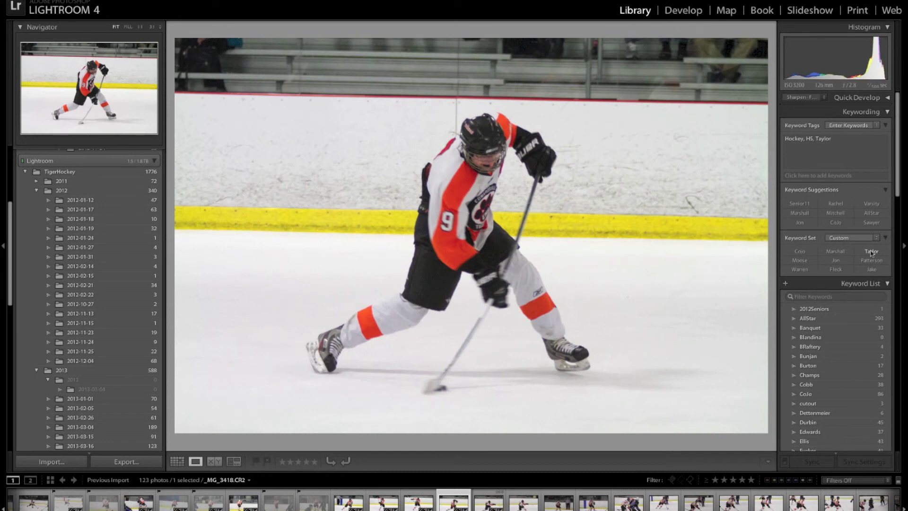
key(Right)
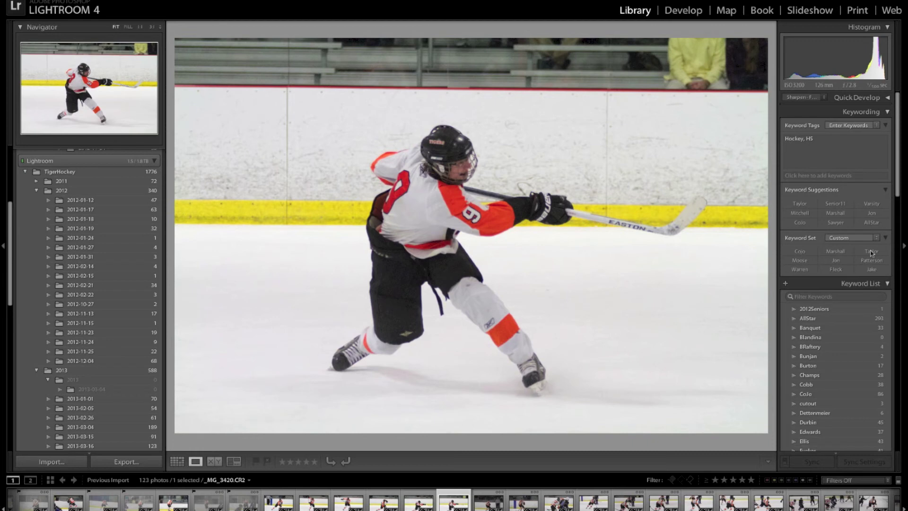
click(871, 252)
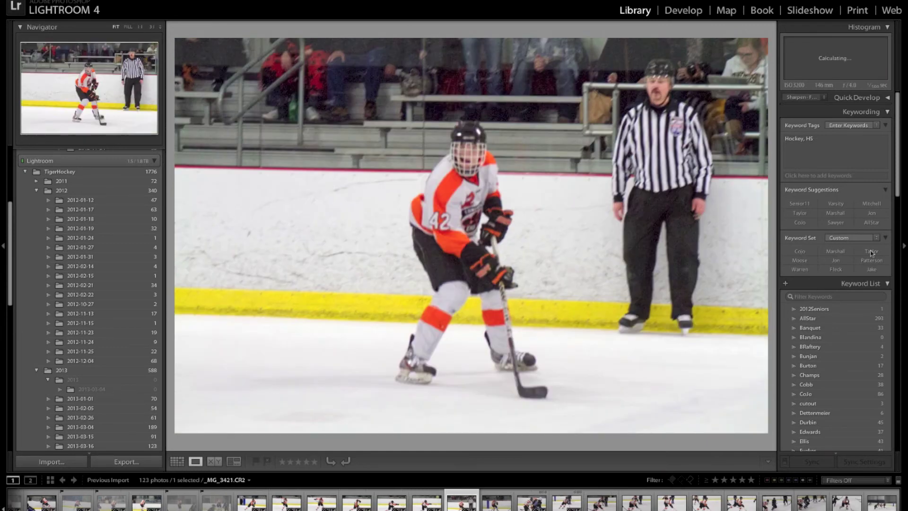
Reject _MG_3421.CR2 and tag _MG_3422.CR2 with the number 42 player's name
key(x)
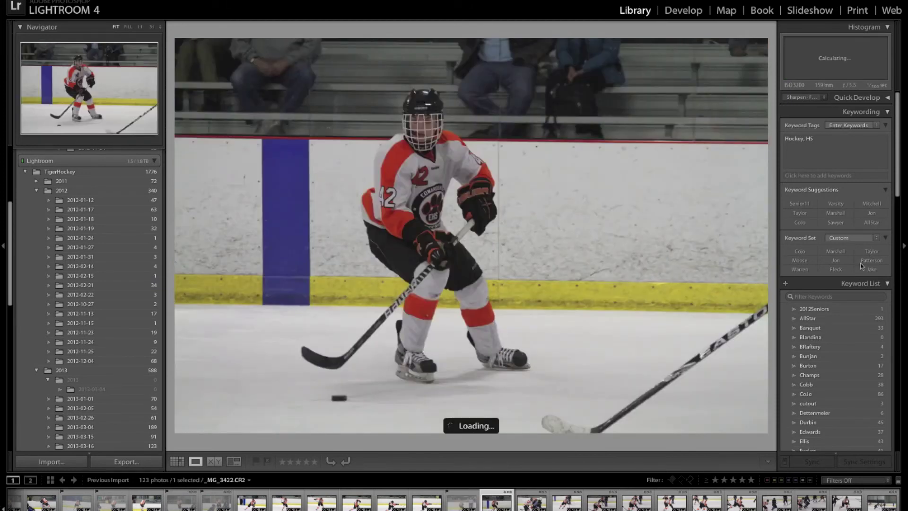
click(799, 269)
key(Right)
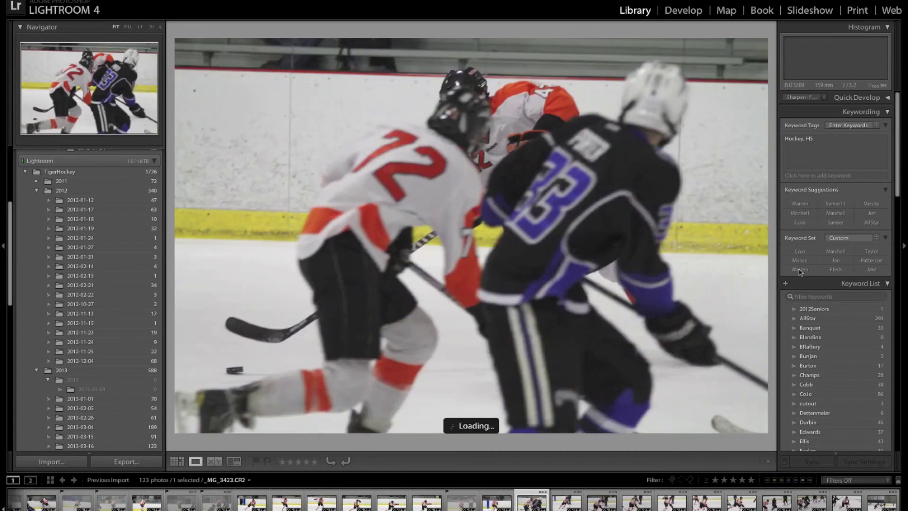
Reject _MG_3423.CR2, and tag _MG_3424.CR2 with the number 42 player's name and check the player close up
key(shift+x)
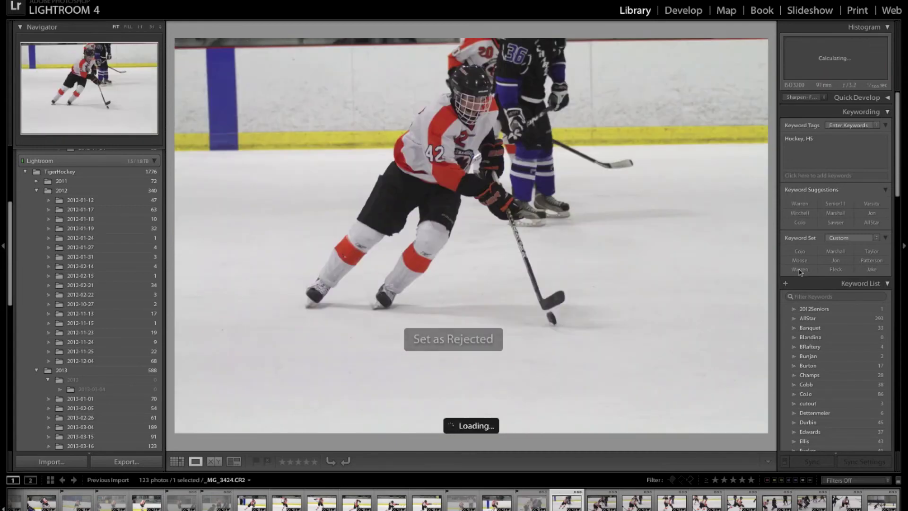
click(799, 269)
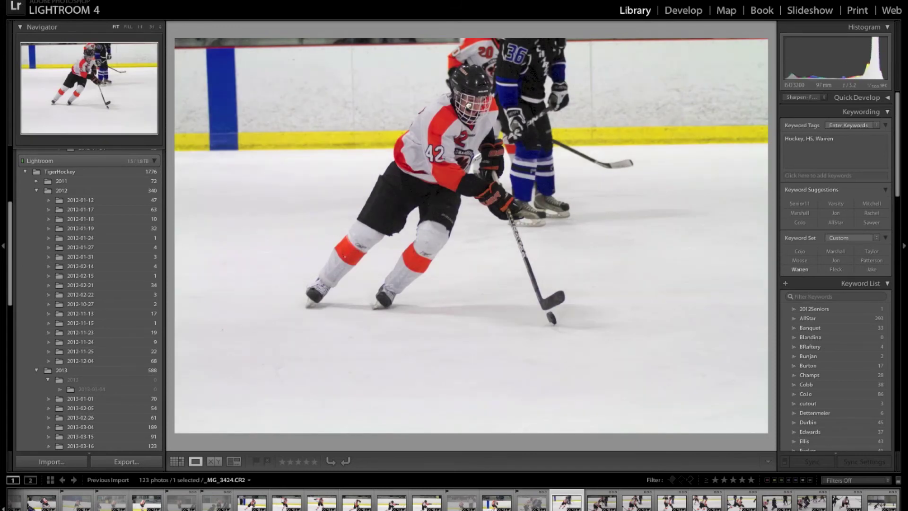
click(468, 105)
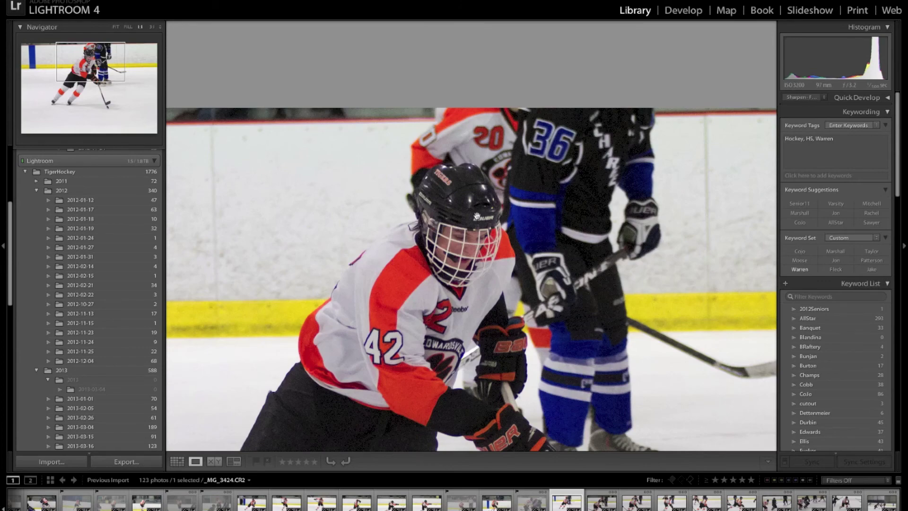
scroll(475, 213, down, 3)
click(477, 216)
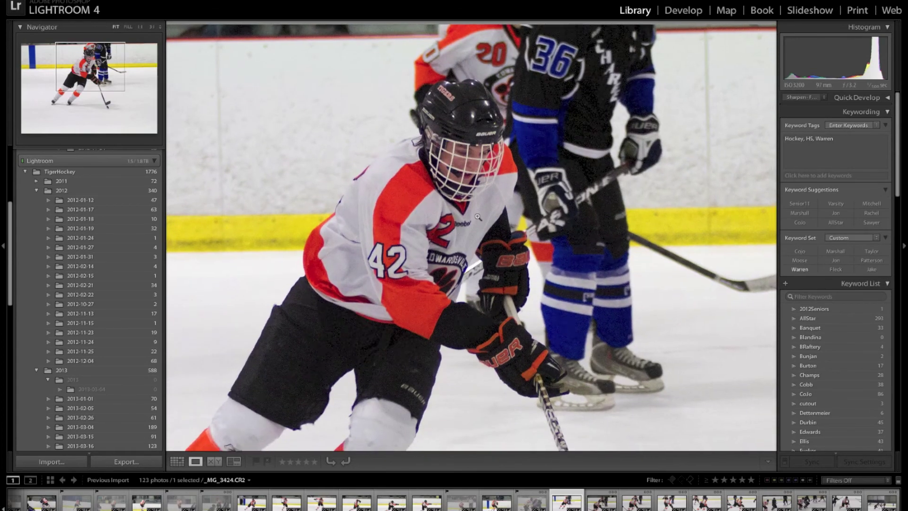
Give _MG_3424.CR2 three stars and tag _MG_3425.CR2 with the number 42 player's name
key(3)
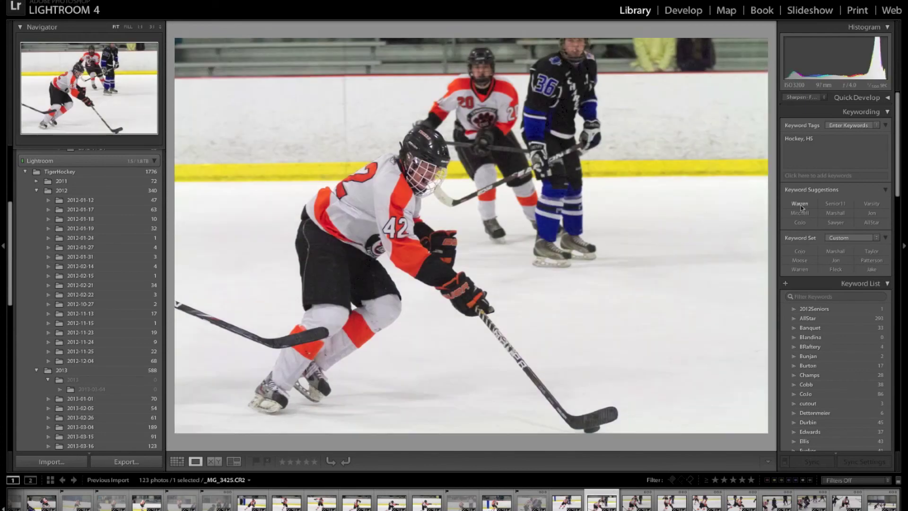
click(800, 204)
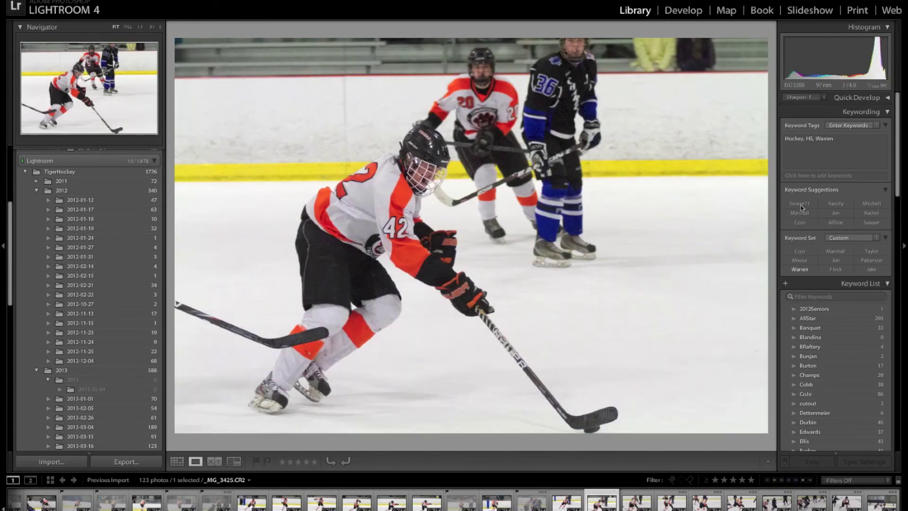
key(Right)
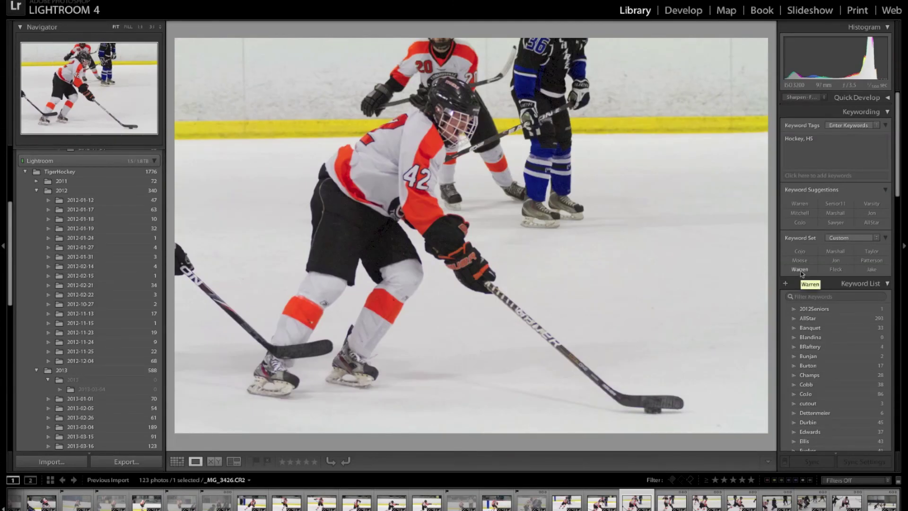
Tag each shot from _MG_3426.CR2 to _MG_3429.CR2 with the number 42 player's name
click(800, 269)
click(799, 269)
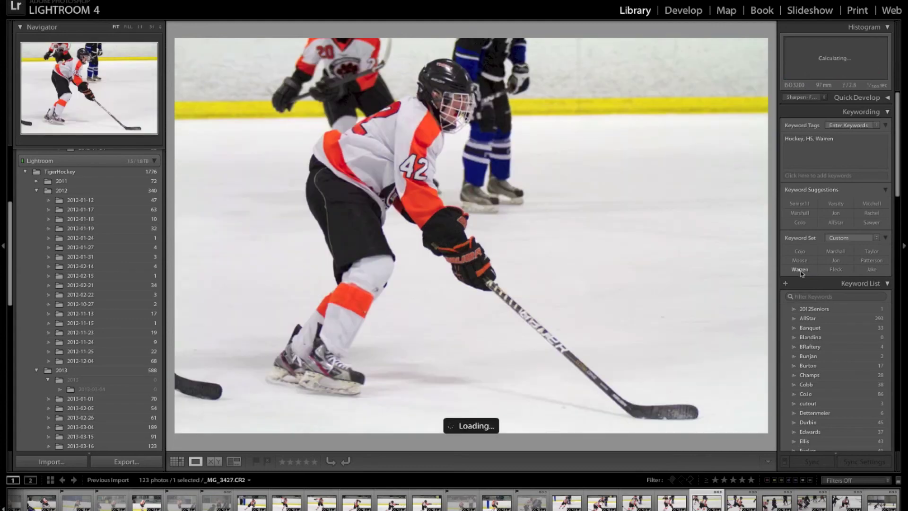
click(799, 270)
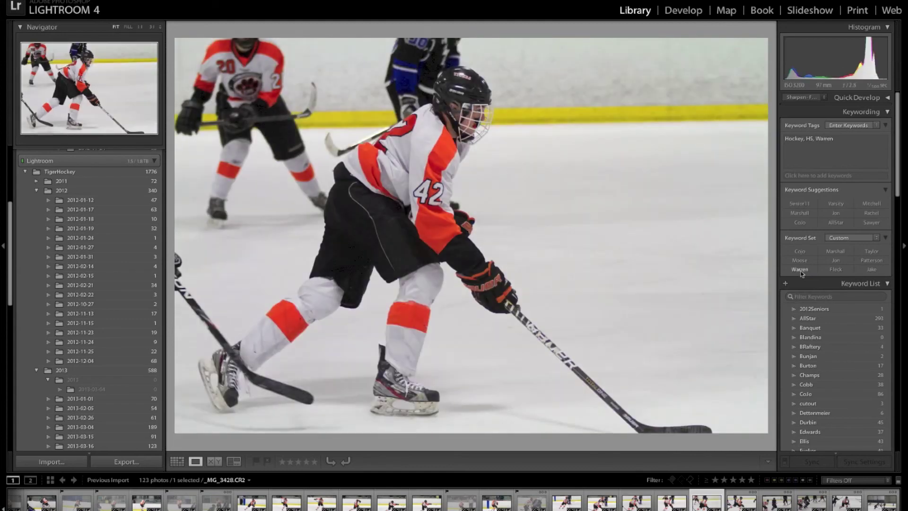
click(799, 269)
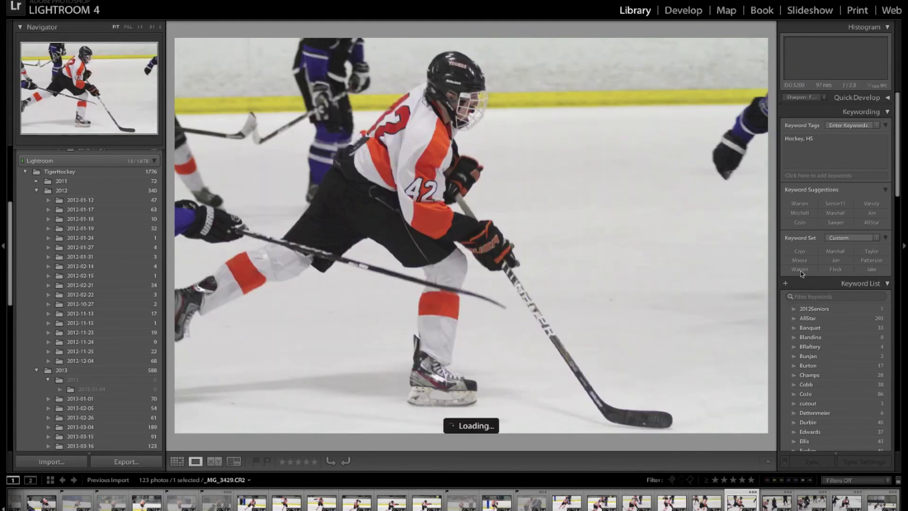
click(800, 272)
key(Right)
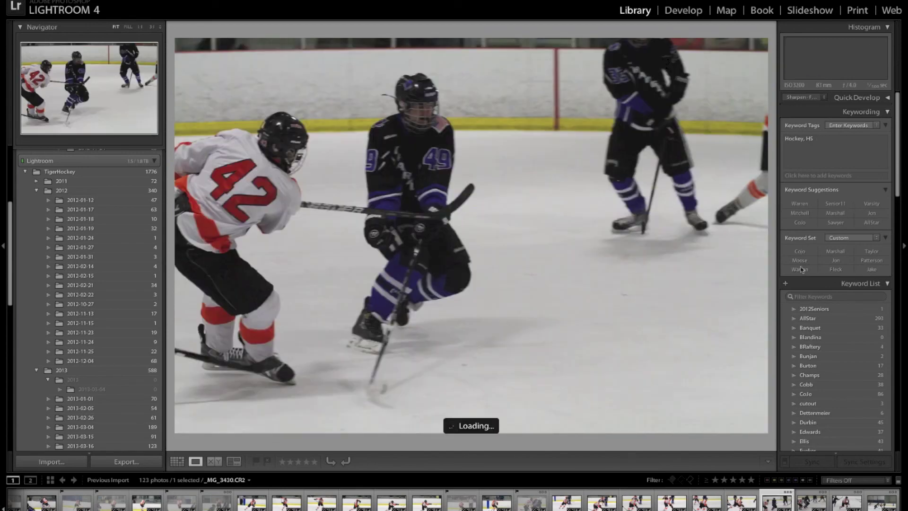
Reject _MG_3430.CR2, tag the next kept shot with the number 42 player's name and _MG_3433.CR2 with the puck carrier's name
key(x)
key(Right)
click(801, 270)
key(Right)
click(799, 251)
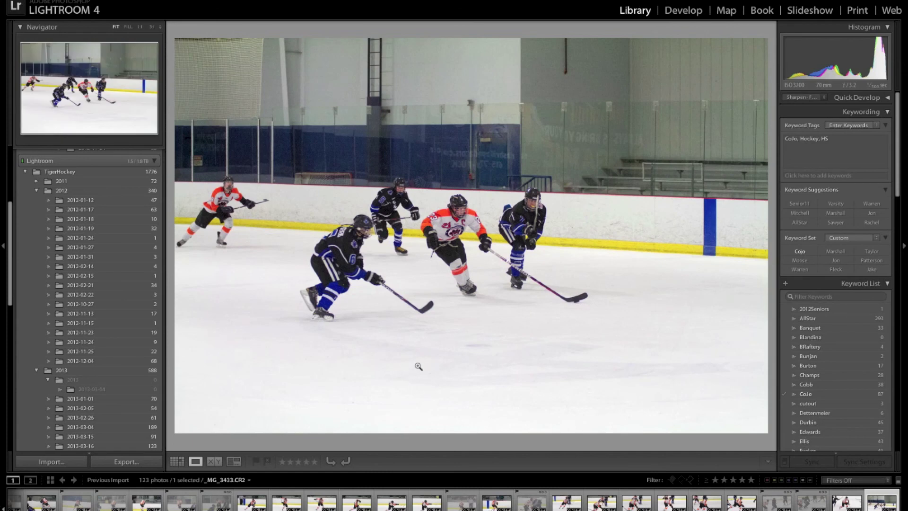
Delete all rejected photos of the import from disk
key(super+BackSpace)
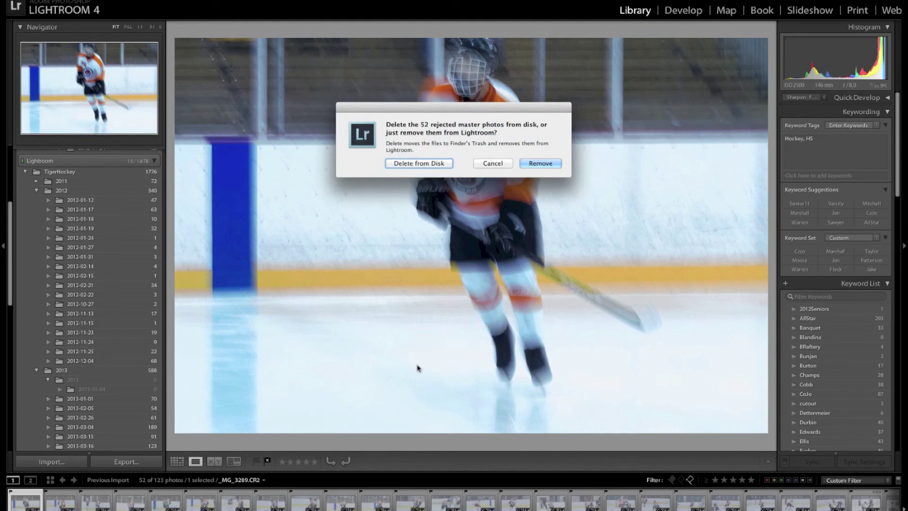
click(429, 163)
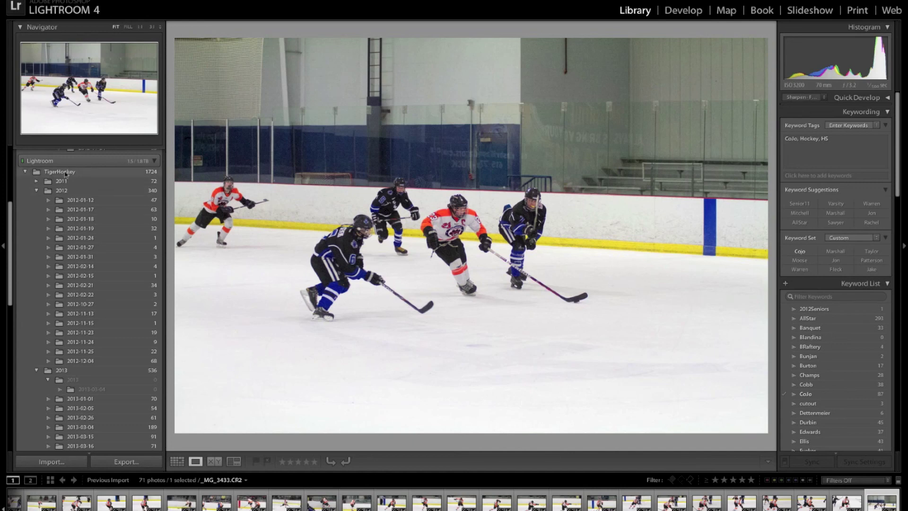
Open the TigerHockey folder and show only the photos tagged with the number 24 player's keyword
click(66, 172)
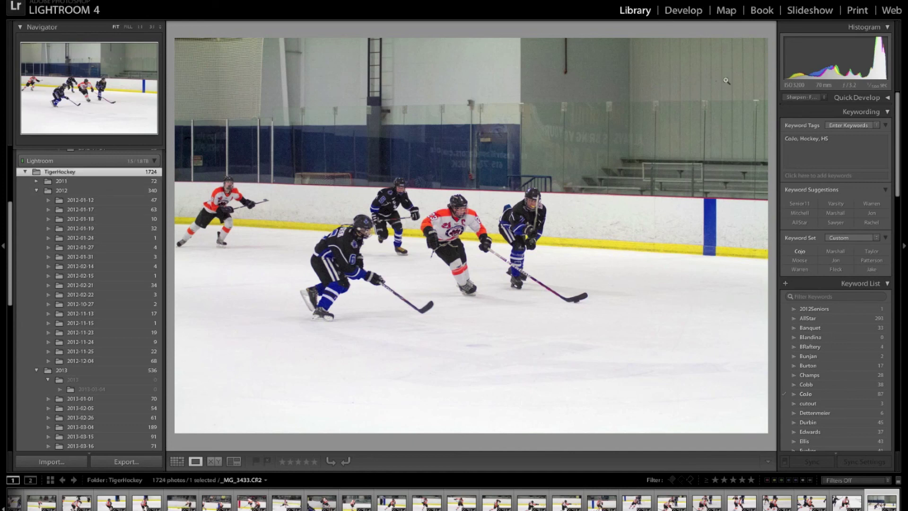
scroll(851, 373, down, 5)
scroll(851, 373, down, 2)
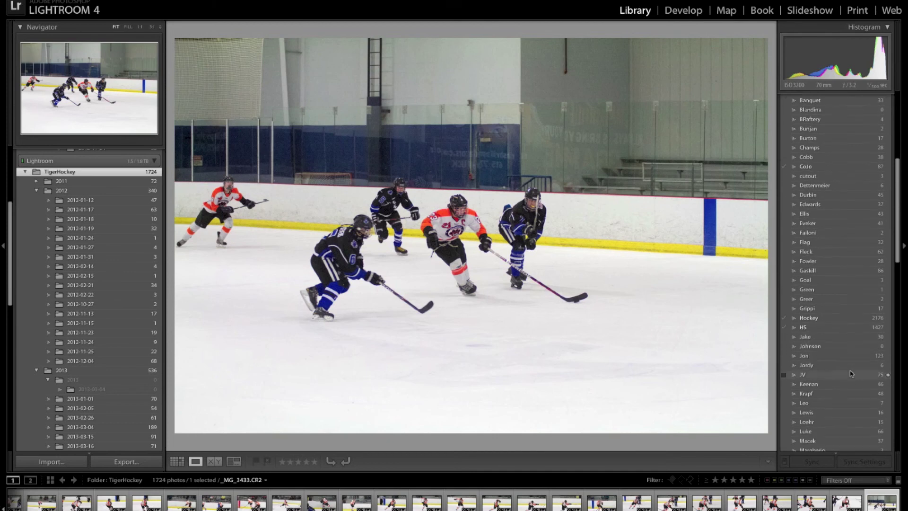
scroll(851, 374, down, 7)
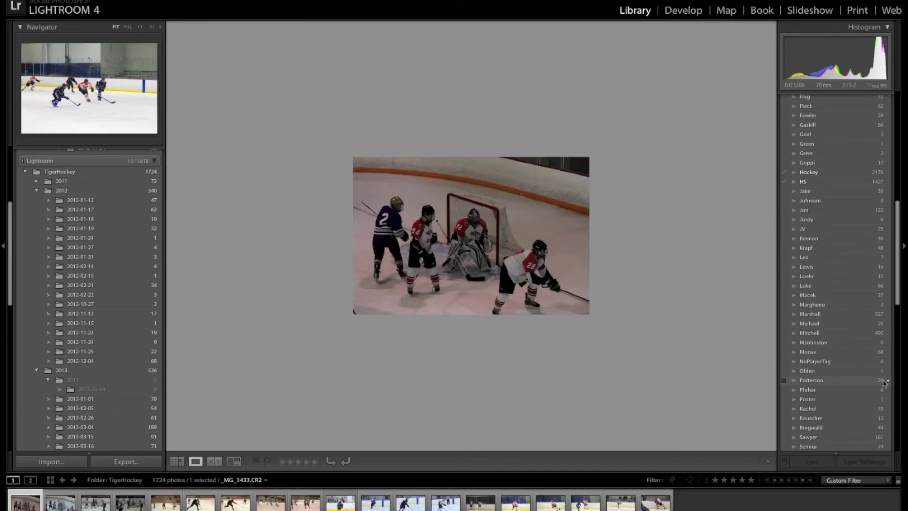
click(887, 380)
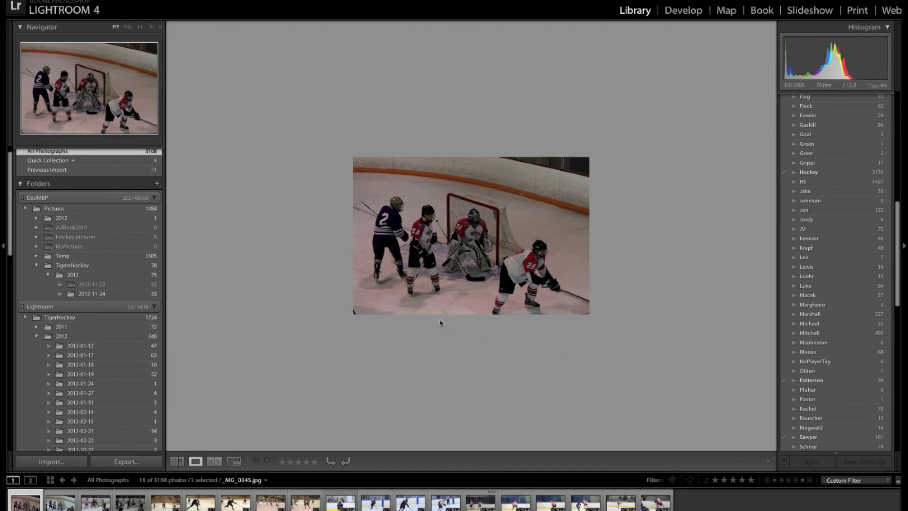
Look through the number 24 player's tagged photos and compare the most recent ones, _MG_3396.CR2 and _MG_3409.CR2
key(Right)
key(Right)
key(Right)
key(Right)
key(Right)
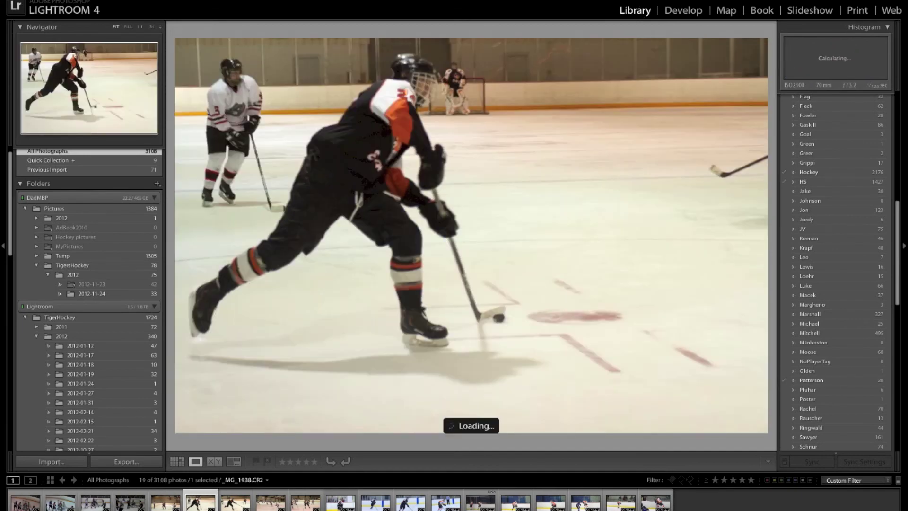
key(Right)
key(Right)
key(Right)
key(Right)
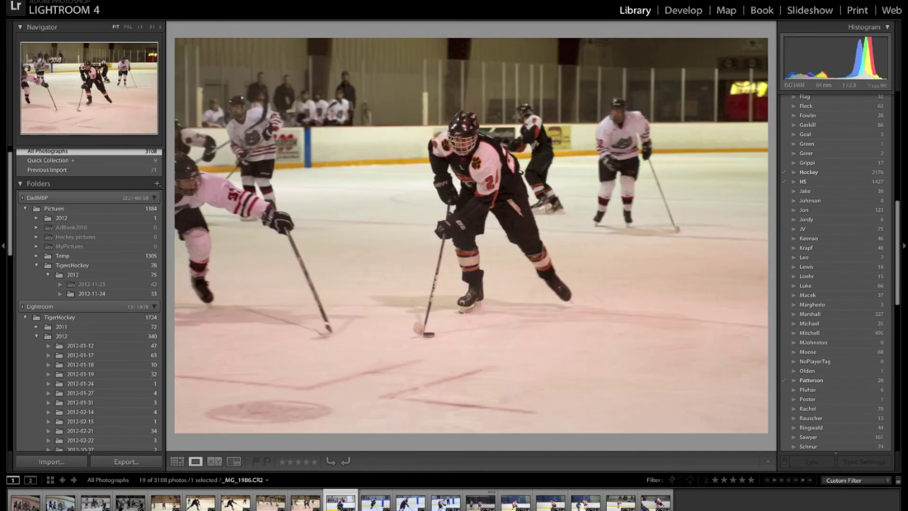
key(Right)
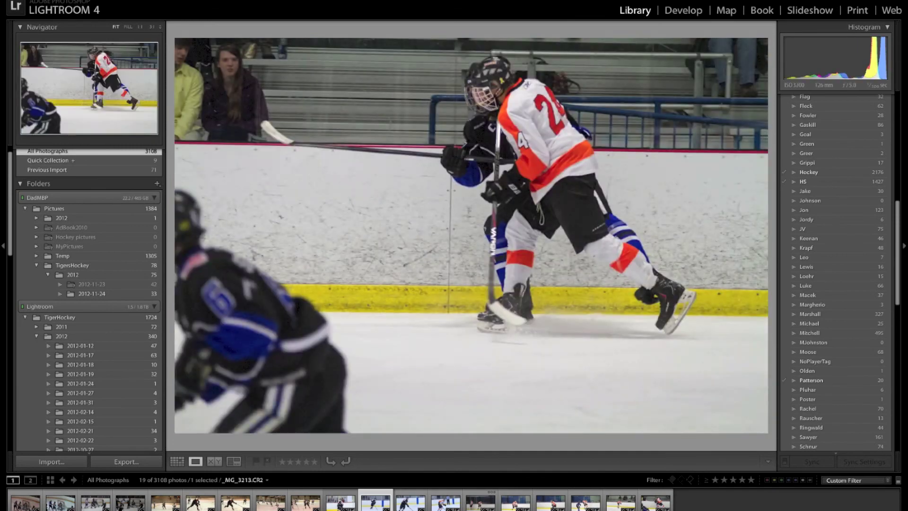
key(Right)
key(Right)
key(Right)
key(Right)
key(Right)
key(Right)
key(Right)
key(Right)
key(Left)
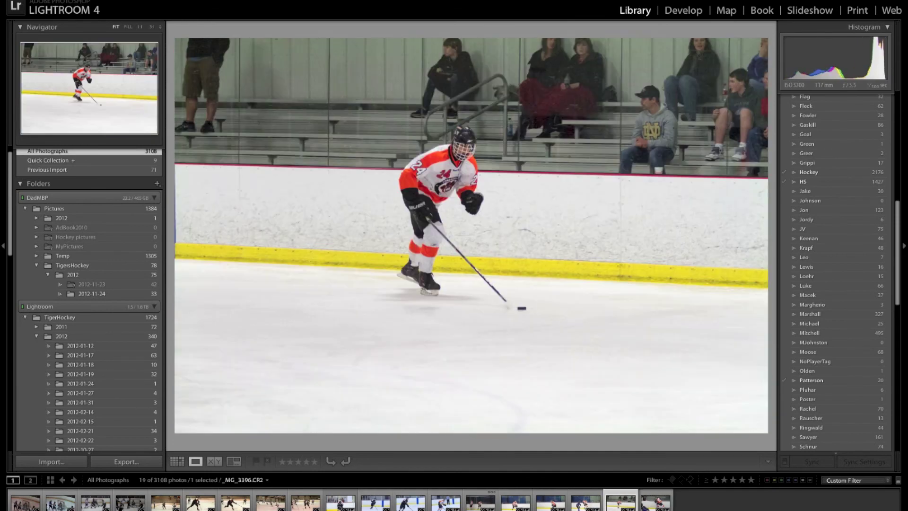
key(Right)
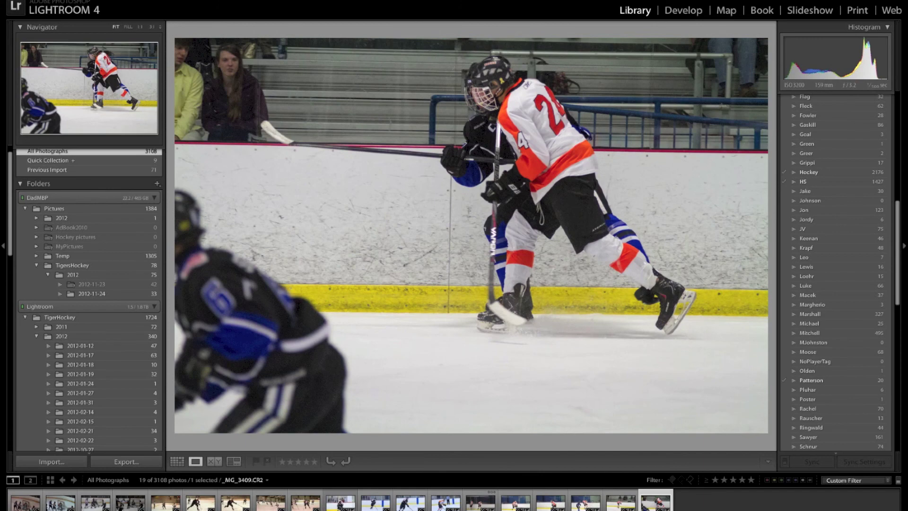
key(Left)
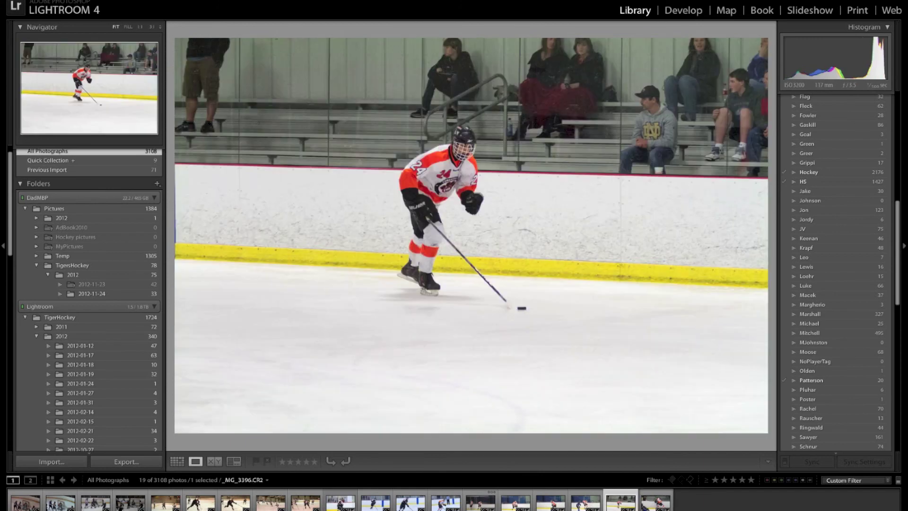
Give the last four number 24 shots, from _MG_3363.CR2 to _MG_3409.CR2, three stars each
key(Left)
key(Left)
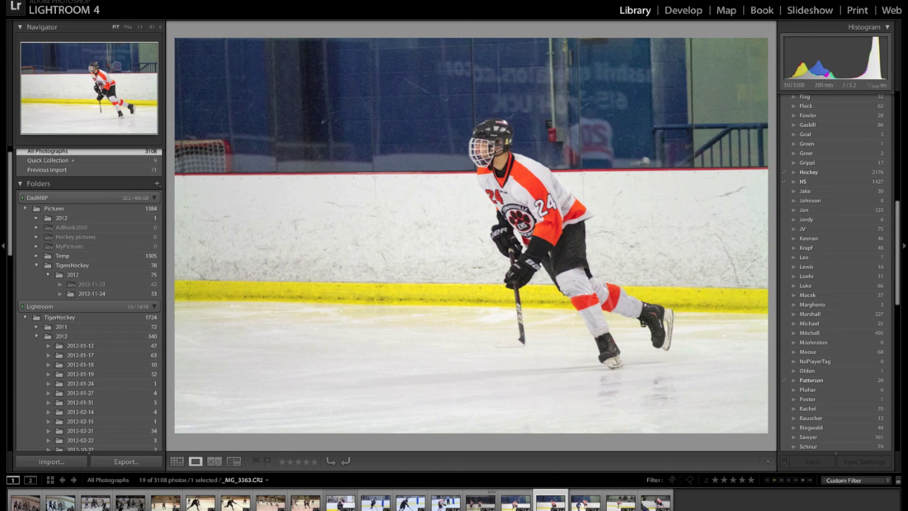
key(3)
key(3)
key(3)
key(3)
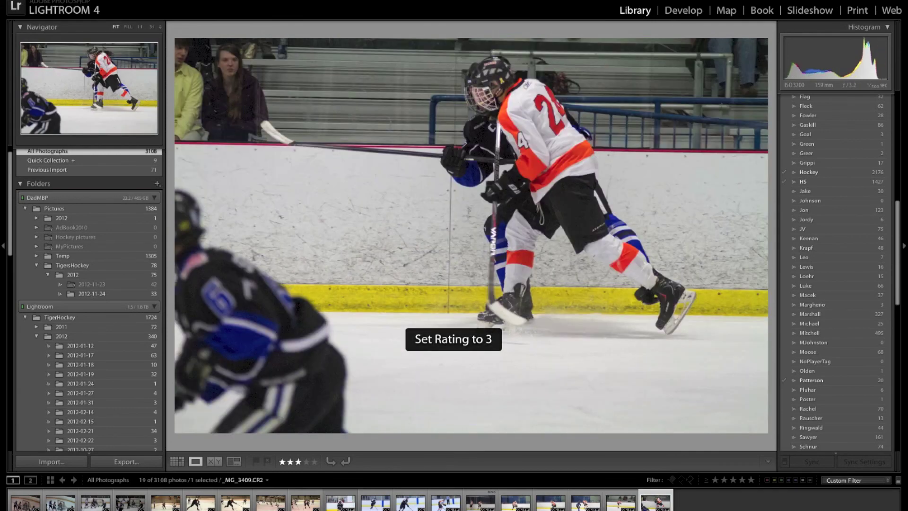
Review the three-star shots of the number 24 player again, going back to _MG_3361.CR2 and forward to _MG_3409.CR2
key(Left)
key(Left)
key(Left)
key(Left)
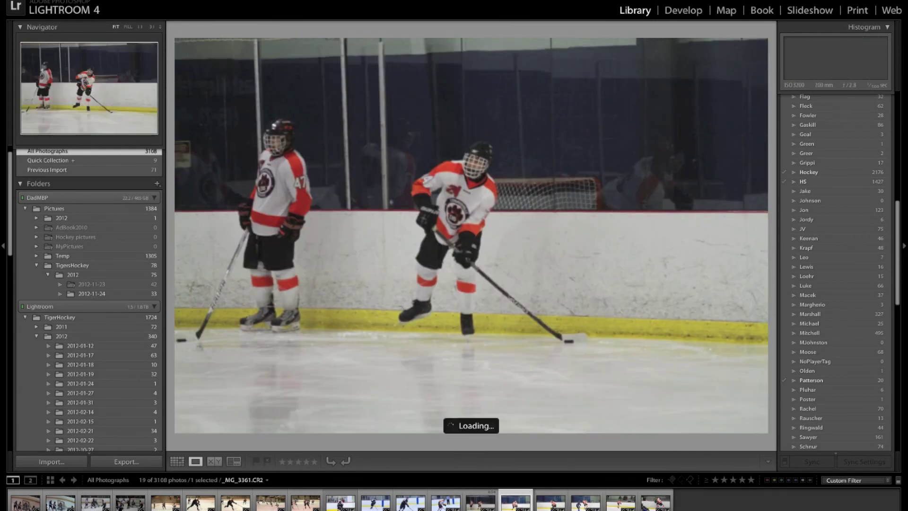
key(Right)
key(Right)
key(Right)
key(Right)
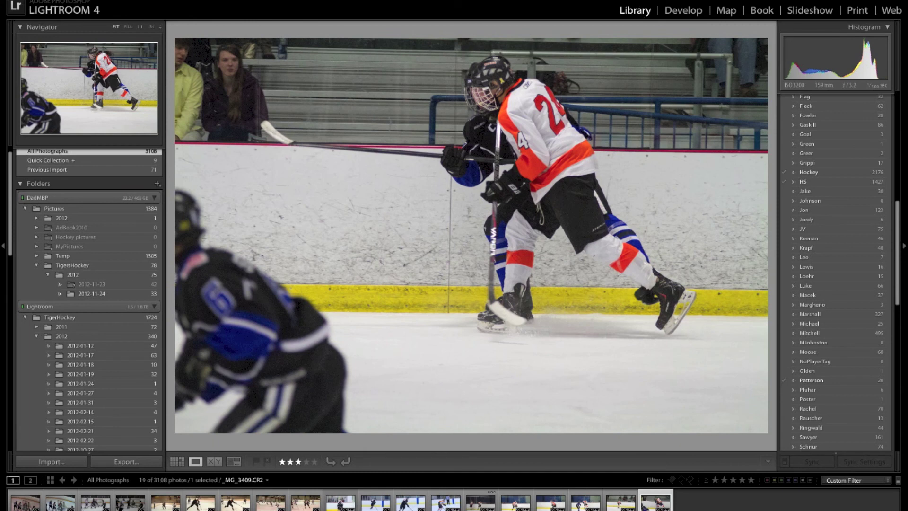